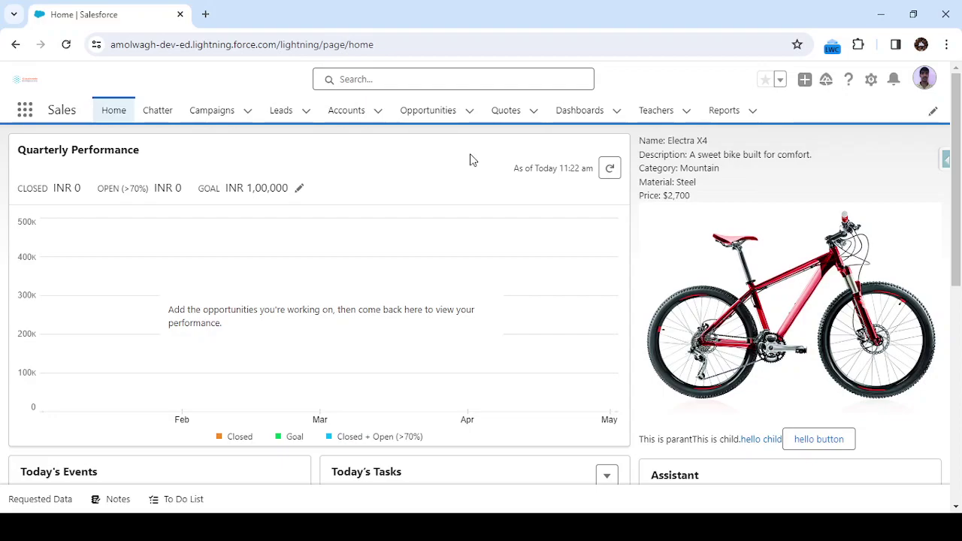
# Show the Leads Recently Viewed list, then bring up the gear menu for Setup
pyautogui.click(280, 114)
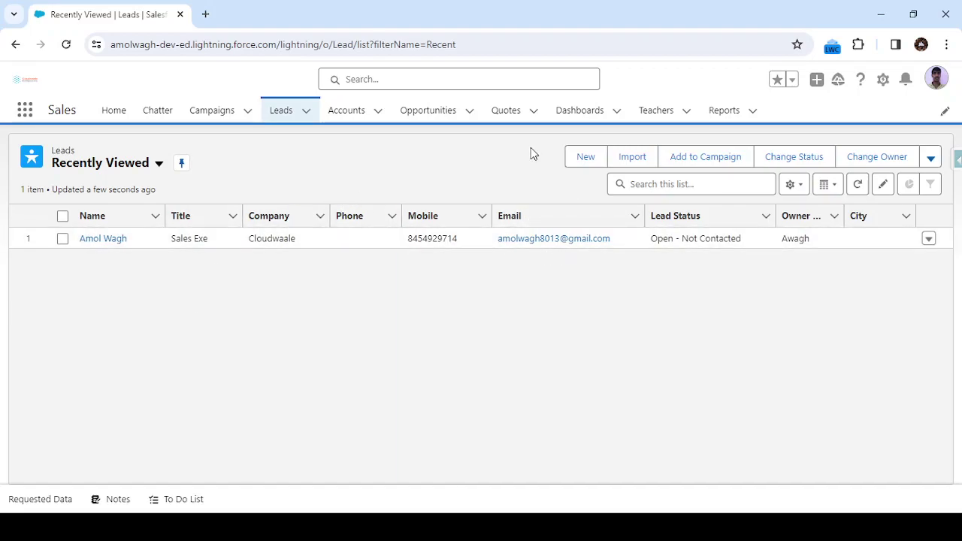
pyautogui.click(883, 88)
# Search Setup Quick Find for 'email alert' and go to the Email Alerts page
pyautogui.click(819, 116)
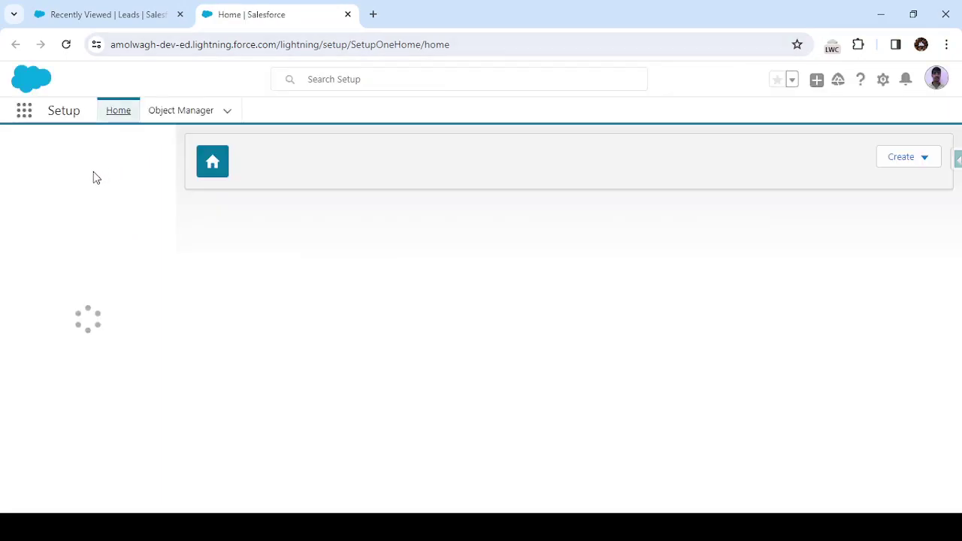
pyautogui.click(76, 158)
pyautogui.write('email')
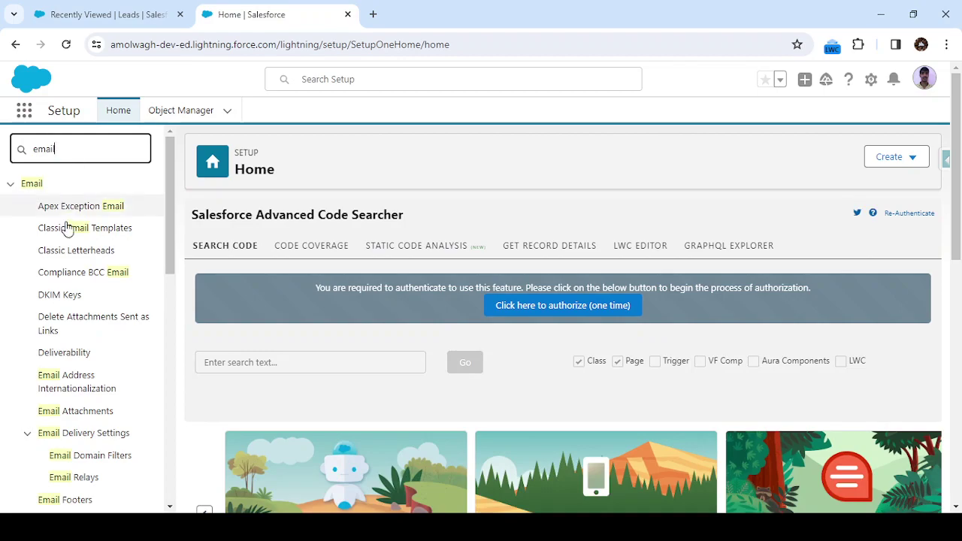
pyautogui.scroll(-2, 61, 337)
pyautogui.scroll(1, 63, 338)
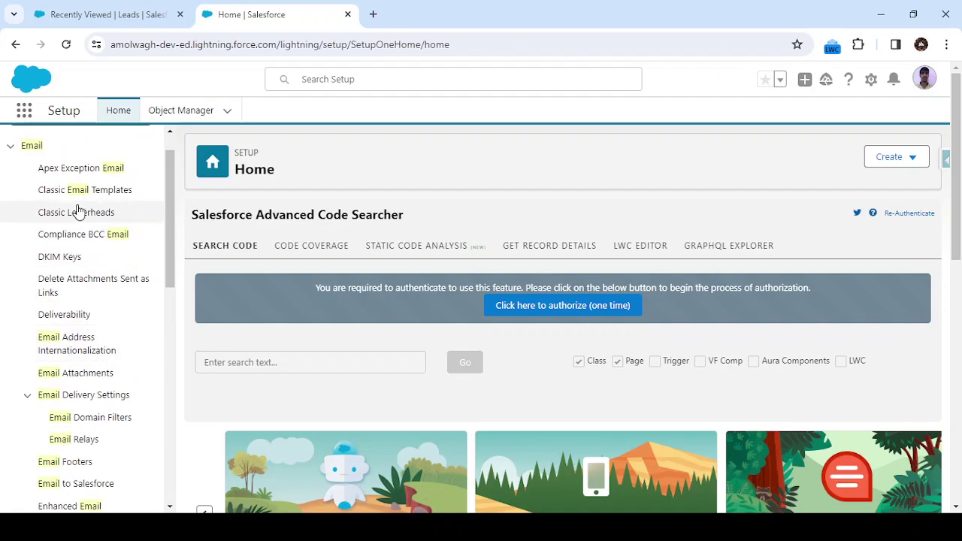
pyautogui.scroll(1, 80, 206)
pyautogui.click(82, 149)
pyautogui.write('alert')
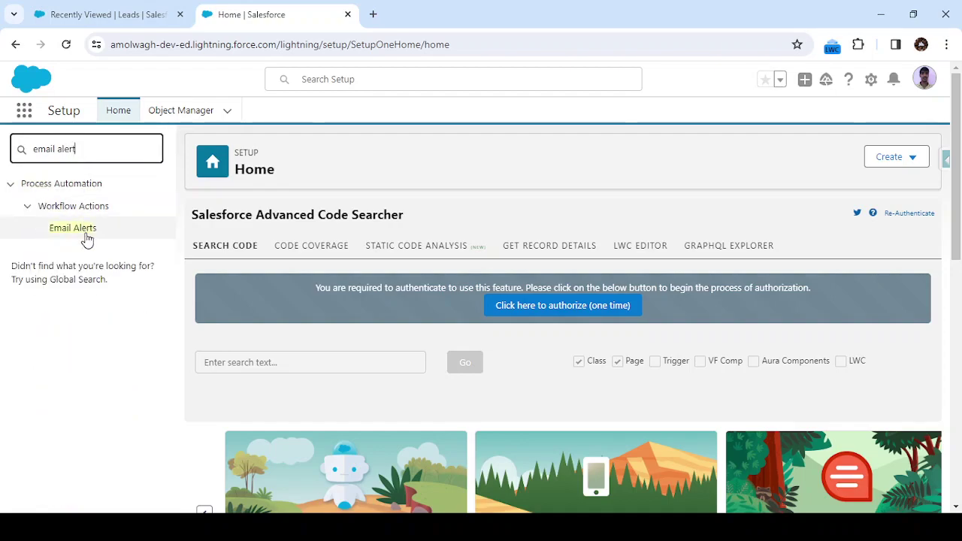
pyautogui.click(86, 238)
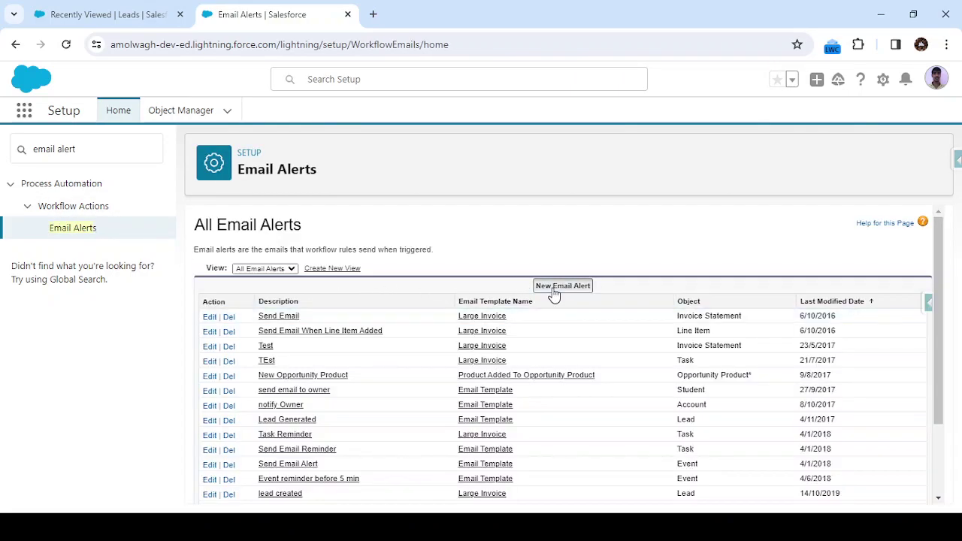
# Start a new email alert described 'Thank you email to new enquiries' on the Lead object
pyautogui.click(554, 290)
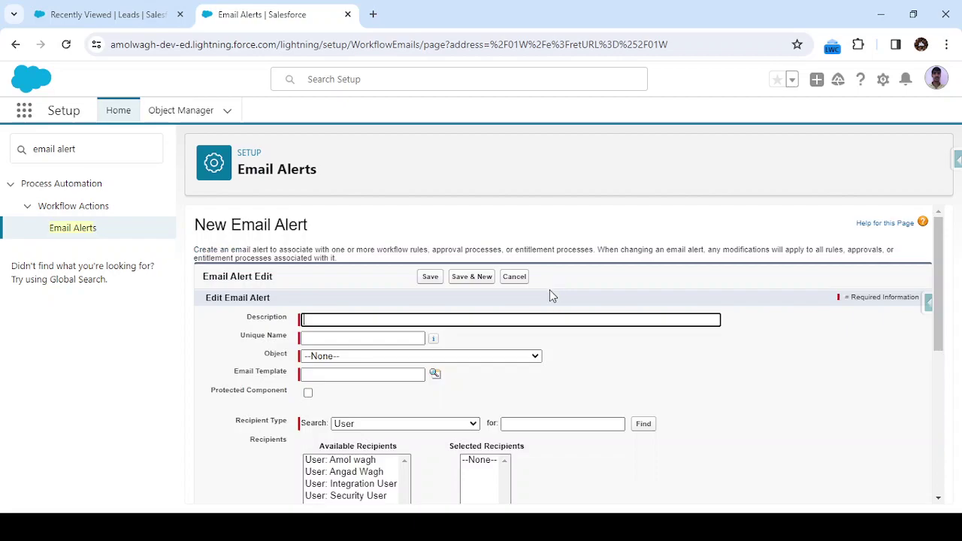
pyautogui.write('Thank you email to new enqu')
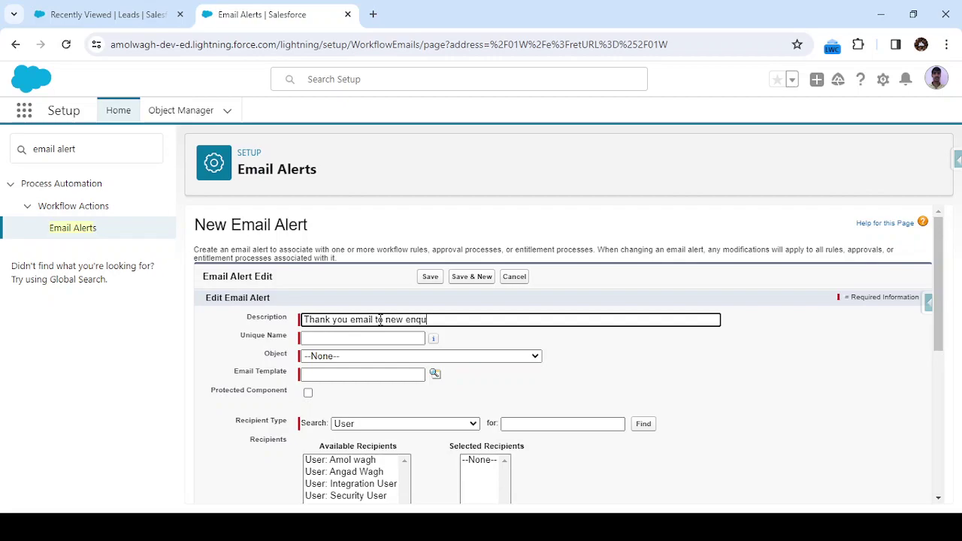
pyautogui.write('iries')
pyautogui.press('Tab')
pyautogui.press('Tab')
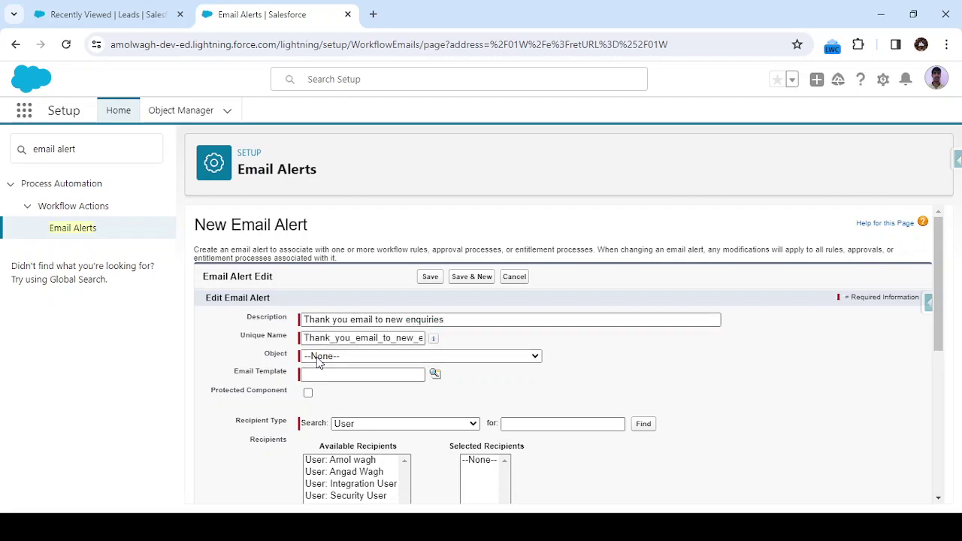
pyautogui.press('l')
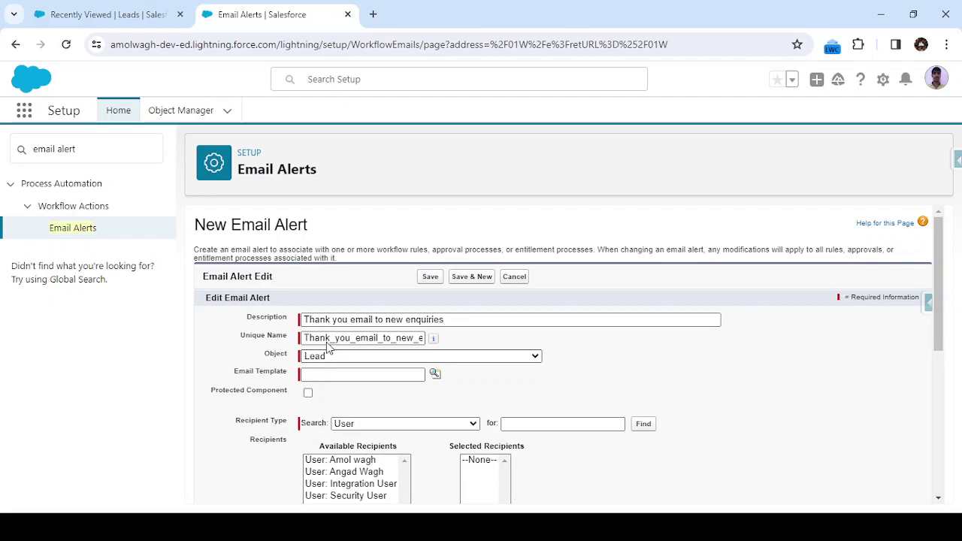
# Choose the Thank for Enquiry email template through the template lookup
pyautogui.click(354, 374)
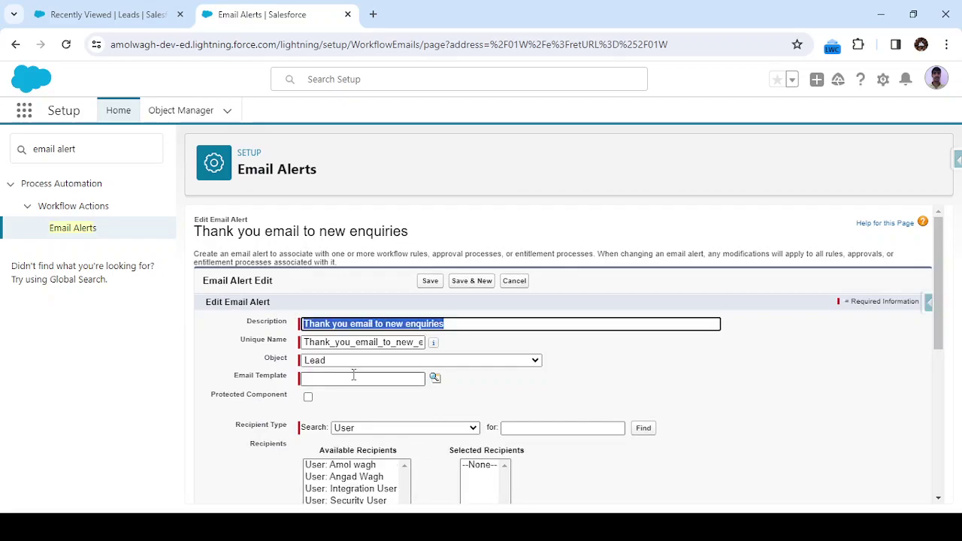
pyautogui.scroll(-1, 353, 374)
pyautogui.click(424, 356)
pyautogui.click(433, 338)
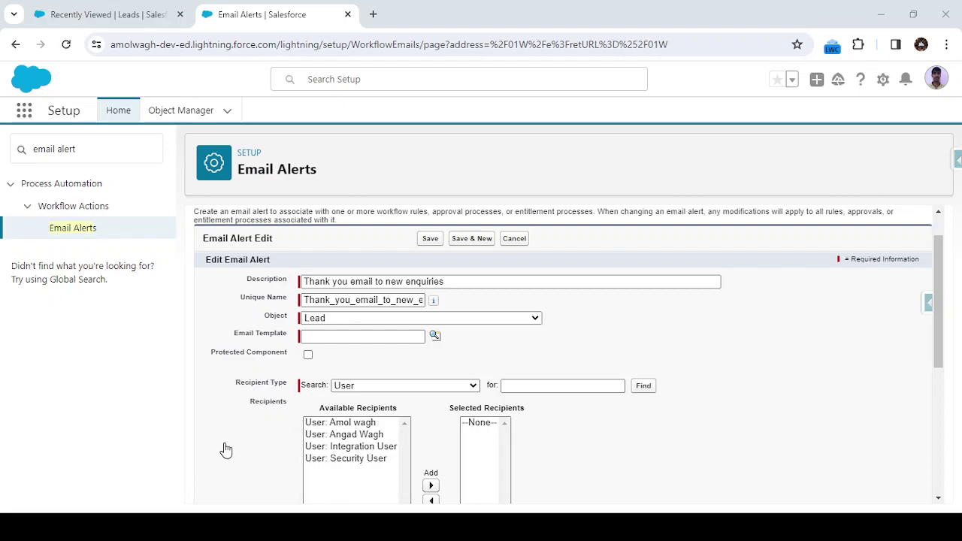
pyautogui.click(578, 429)
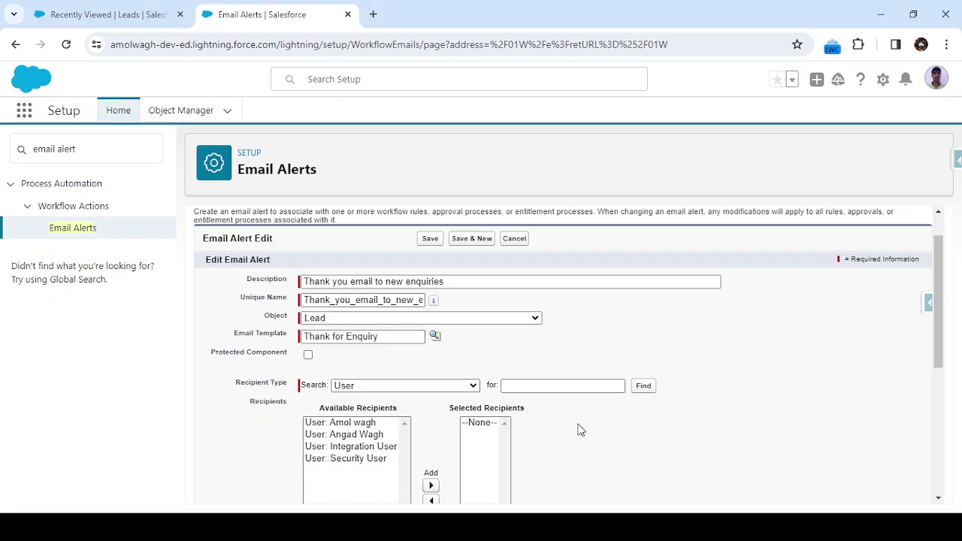
# Set Recipient Type to Email Field and add 'Email Field: Email' to Selected Recipients
pyautogui.scroll(-1, 578, 429)
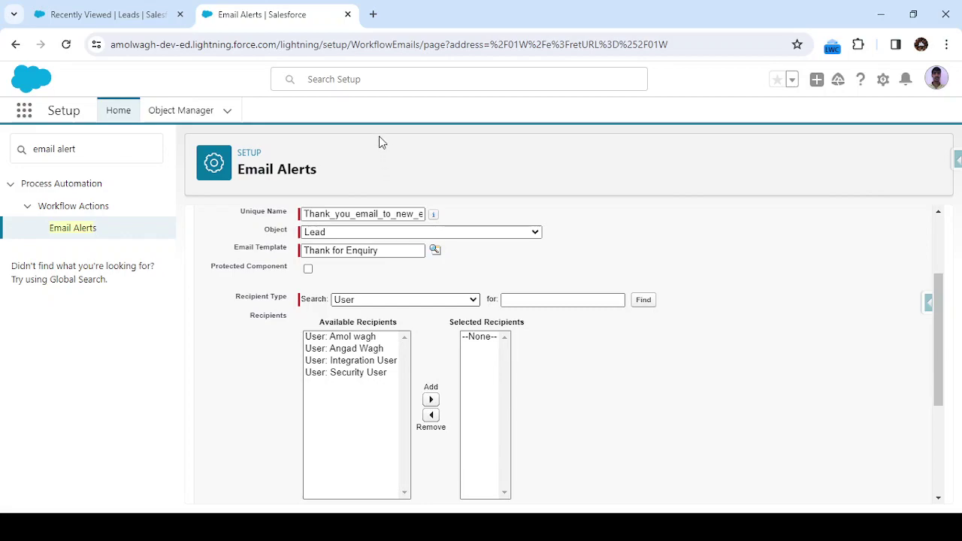
pyautogui.click(378, 136)
pyautogui.scroll(-3, 507, 263)
pyautogui.scroll(1, 451, 267)
pyautogui.click(349, 263)
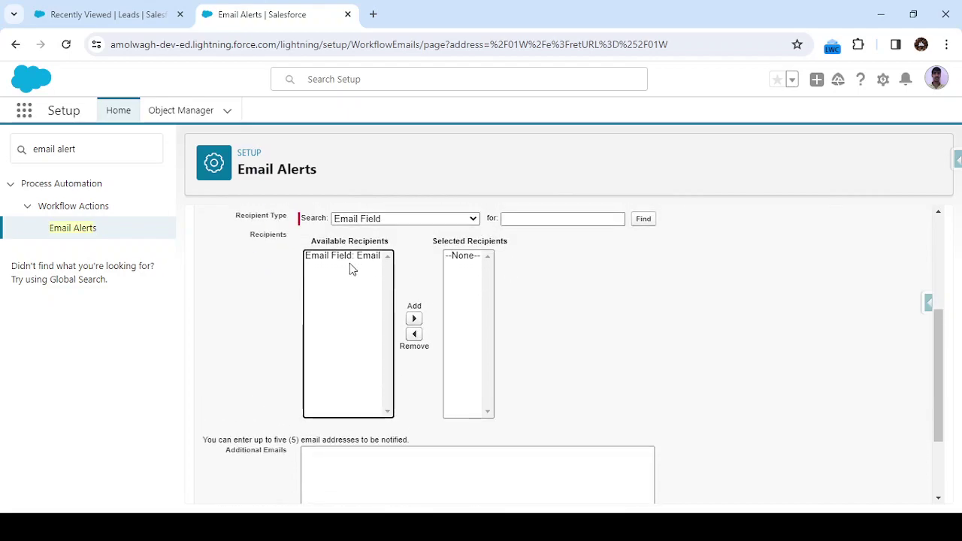
pyautogui.click(352, 256)
pyautogui.click(415, 319)
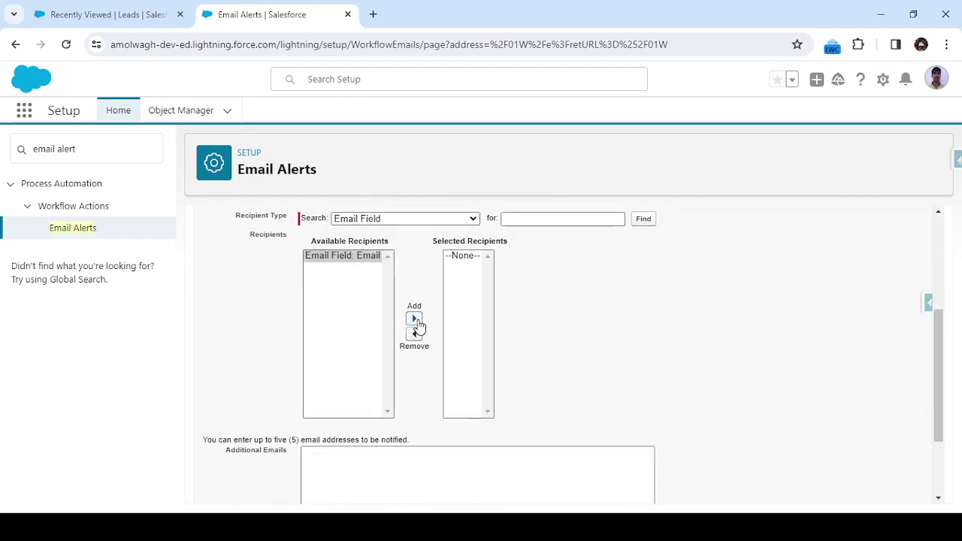
pyautogui.scroll(1, 348, 283)
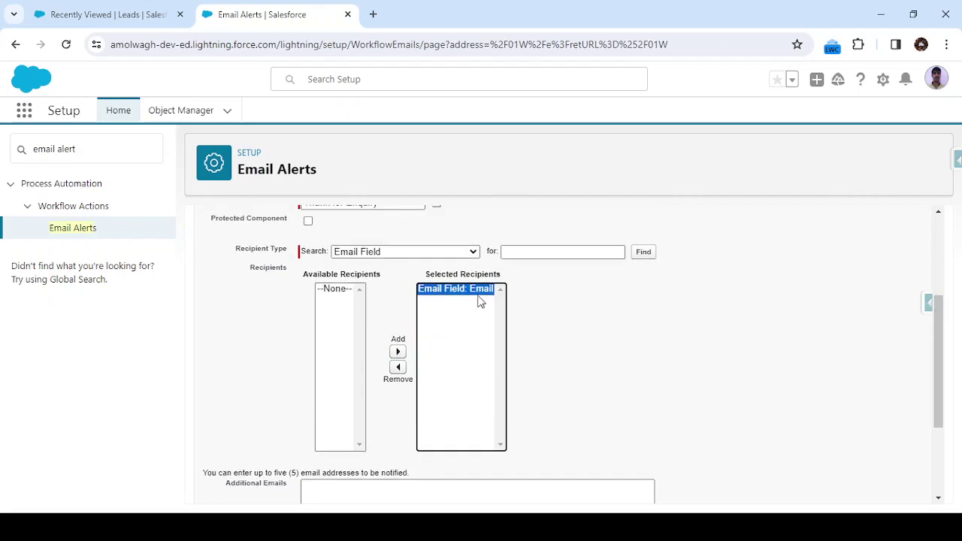
pyautogui.click(583, 344)
pyautogui.scroll(-3, 582, 345)
pyautogui.click(583, 344)
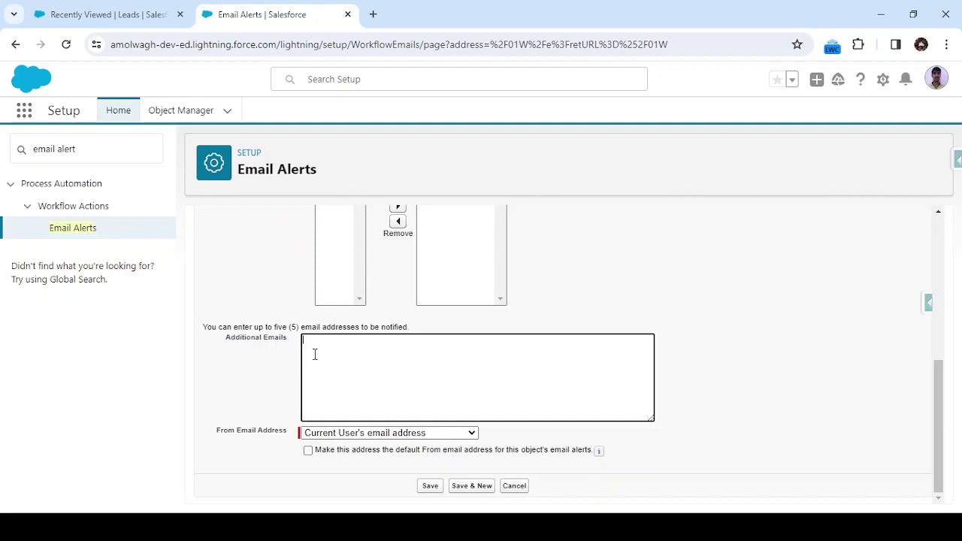
# Enter an additional recipient e-mail address in the Additional Emails box
pyautogui.scroll(1, 315, 354)
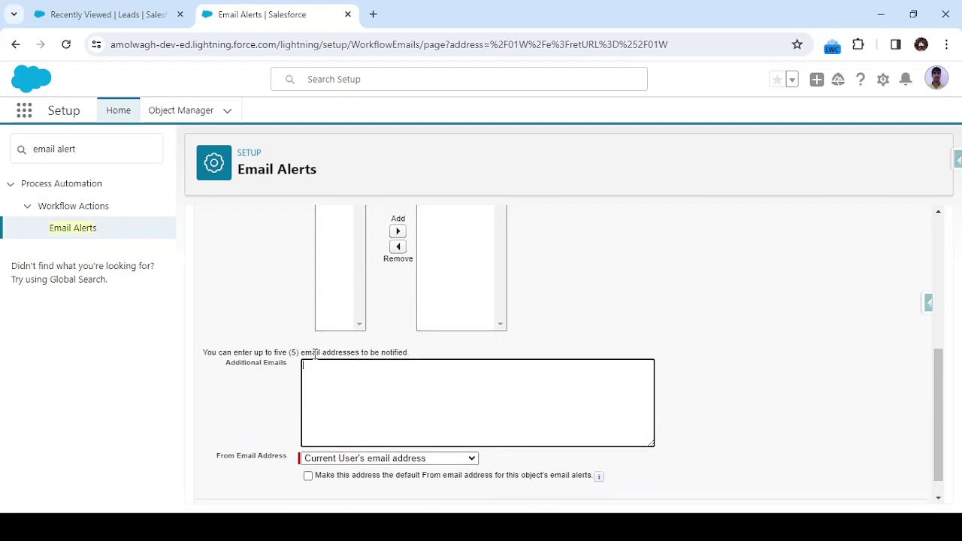
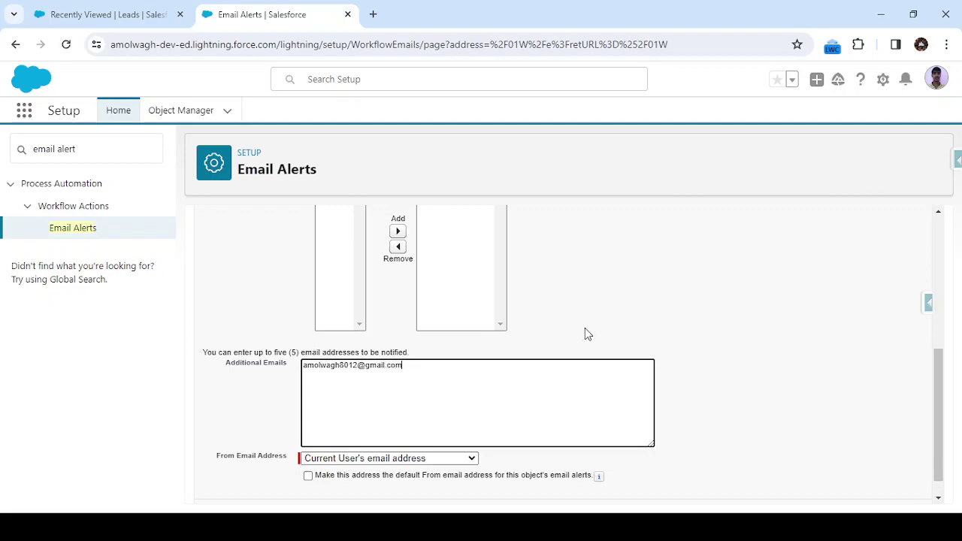
pyautogui.scroll(-1, 585, 327)
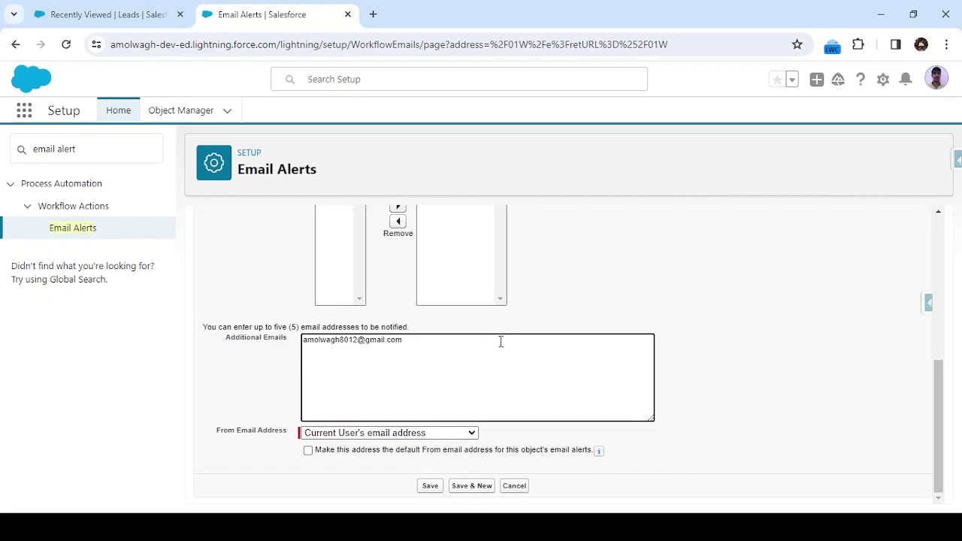
pyautogui.scroll(4, 500, 341)
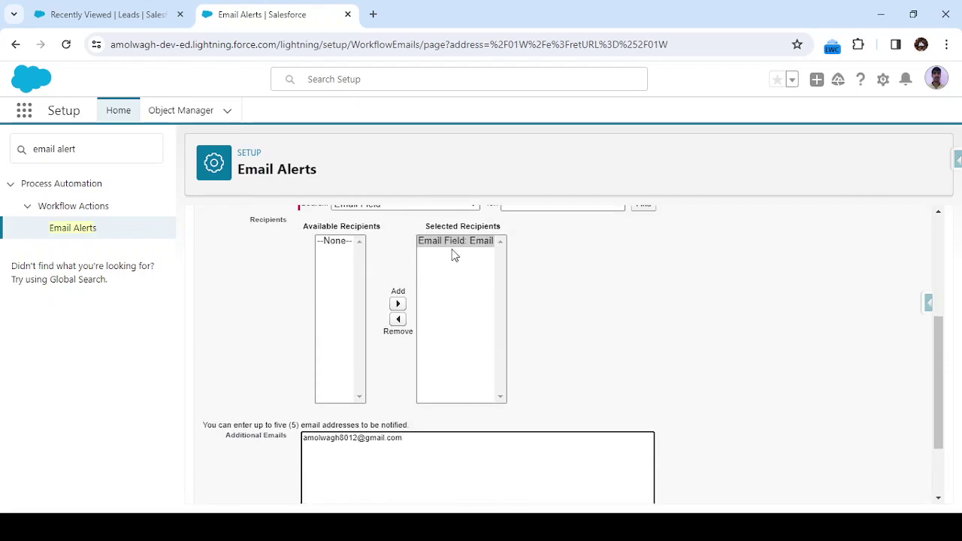
# Review the selected Email Field recipient and sender settings on the alert form
pyautogui.click(477, 248)
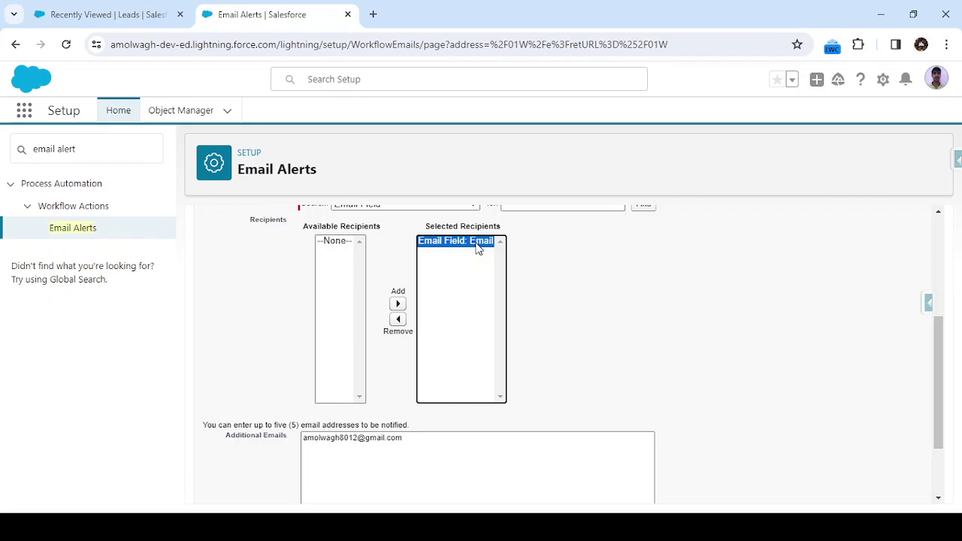
pyautogui.scroll(-4, 590, 286)
pyautogui.click(423, 346)
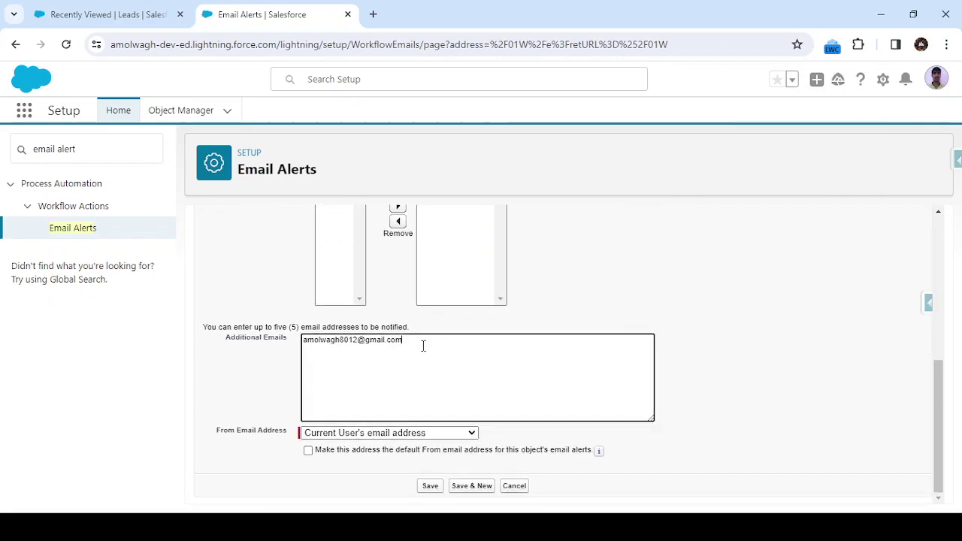
pyautogui.click(400, 437)
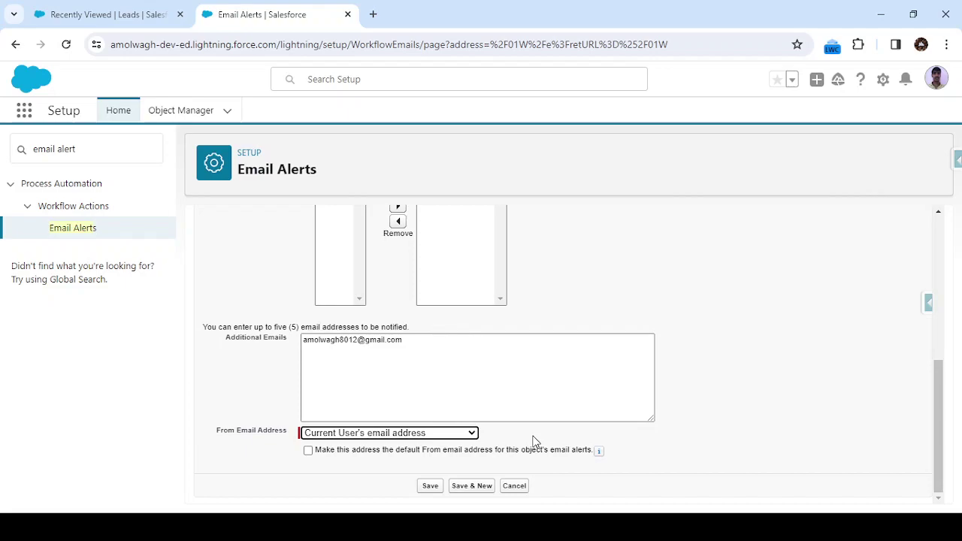
pyautogui.scroll(5, 571, 291)
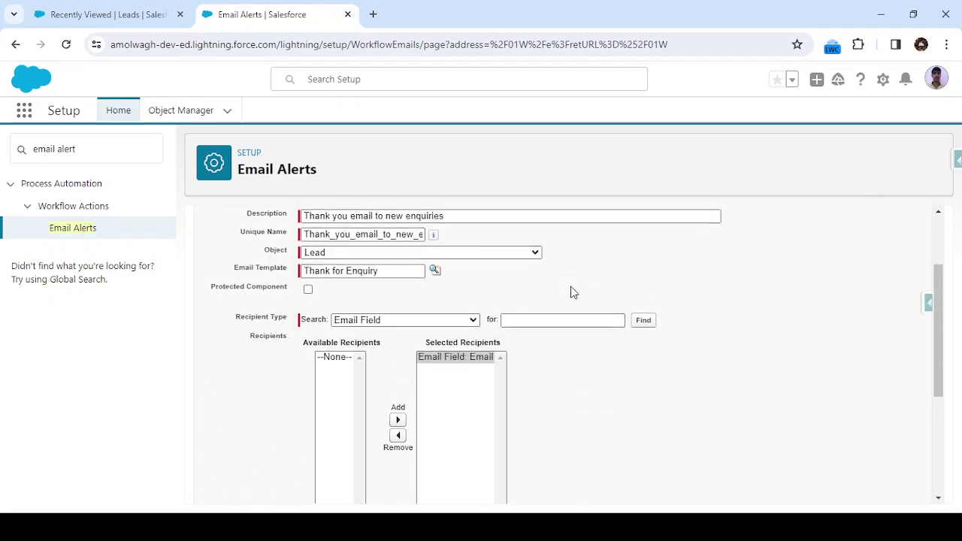
pyautogui.scroll(1, 571, 292)
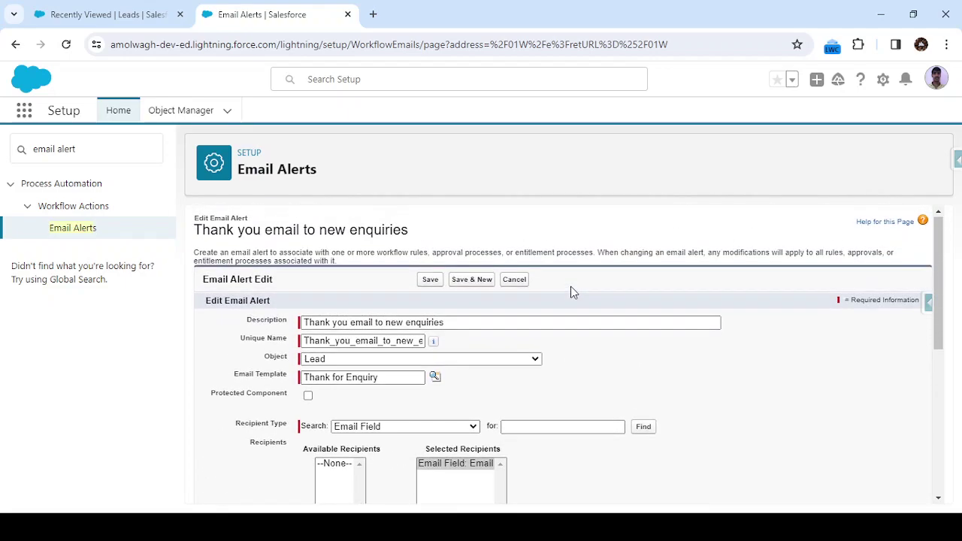
# Save the 'Thank you email to new enquiries' email alert
pyautogui.click(429, 280)
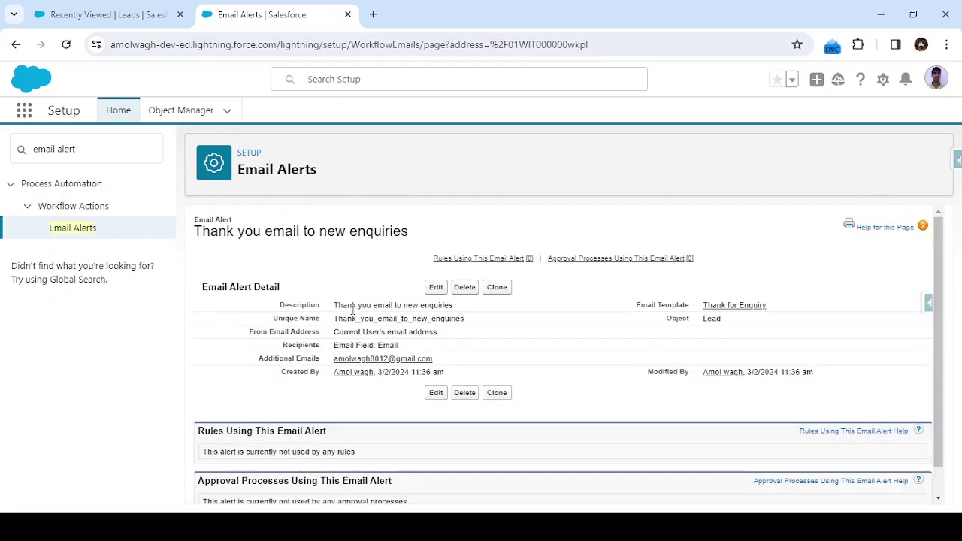
pyautogui.doubleClick(347, 315)
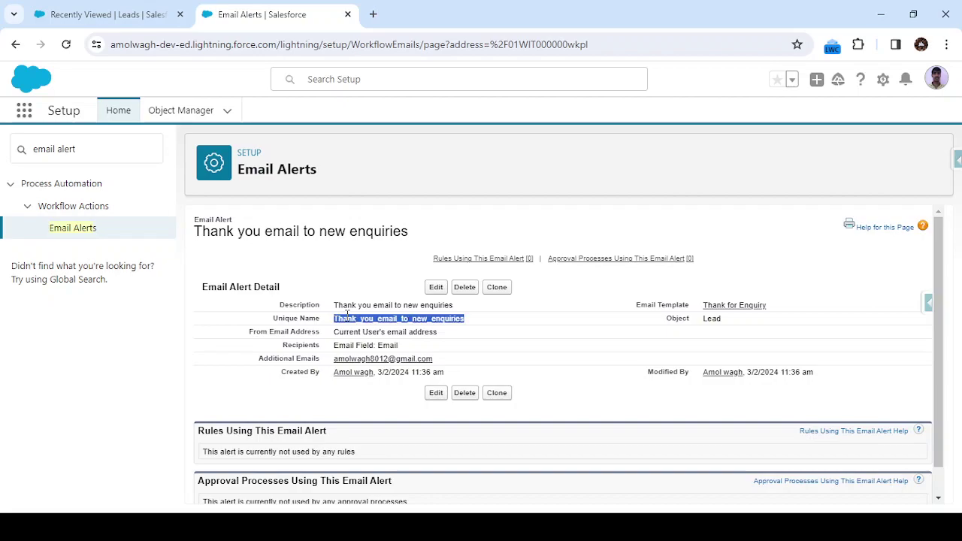
pyautogui.click(343, 300)
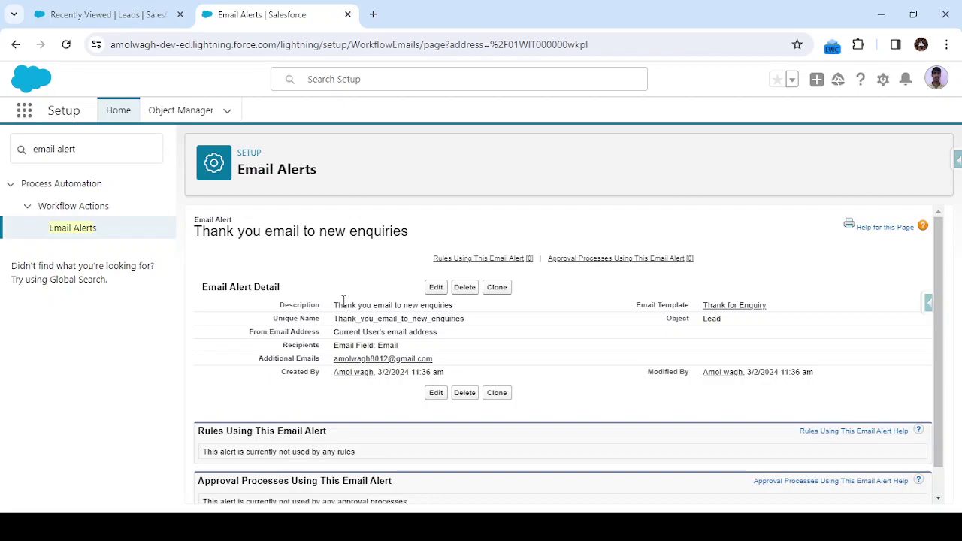
# Replace the Setup Quick Find search with 'flow'
pyautogui.click(105, 148)
pyautogui.press('BackSpace')
pyautogui.press('BackSpace')
pyautogui.press('BackSpace')
pyautogui.press('BackSpace')
pyautogui.press('BackSpace')
pyautogui.press('BackSpace')
pyautogui.press('BackSpace')
pyautogui.press('BackSpace')
pyautogui.press('BackSpace')
pyautogui.press('BackSpace')
pyautogui.write('flow')
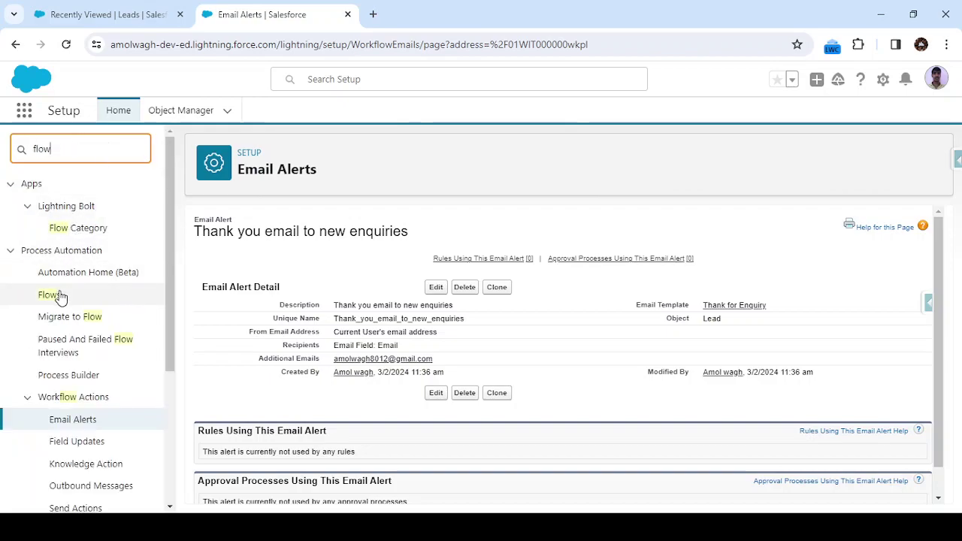
# Go to Flows under Process Automation and start a New Flow
pyautogui.click(53, 295)
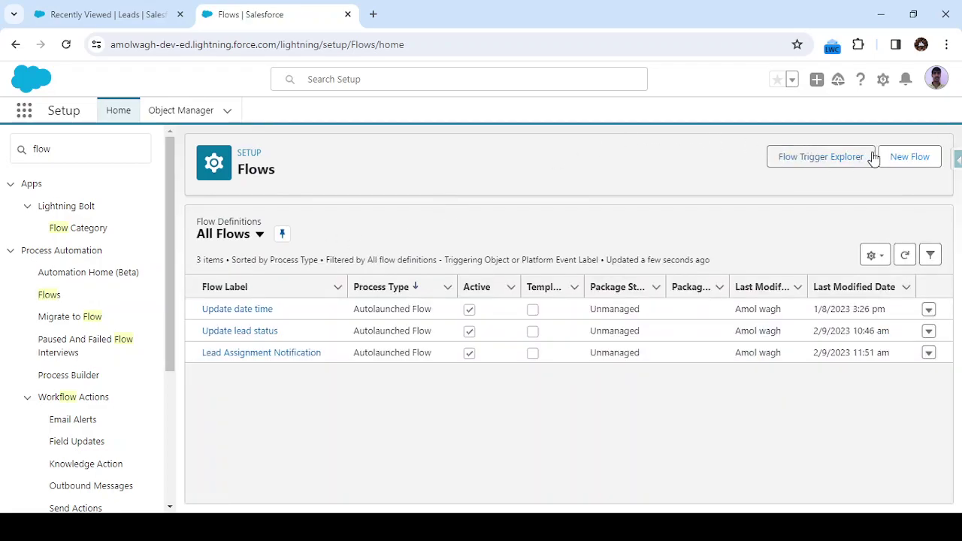
pyautogui.click(900, 156)
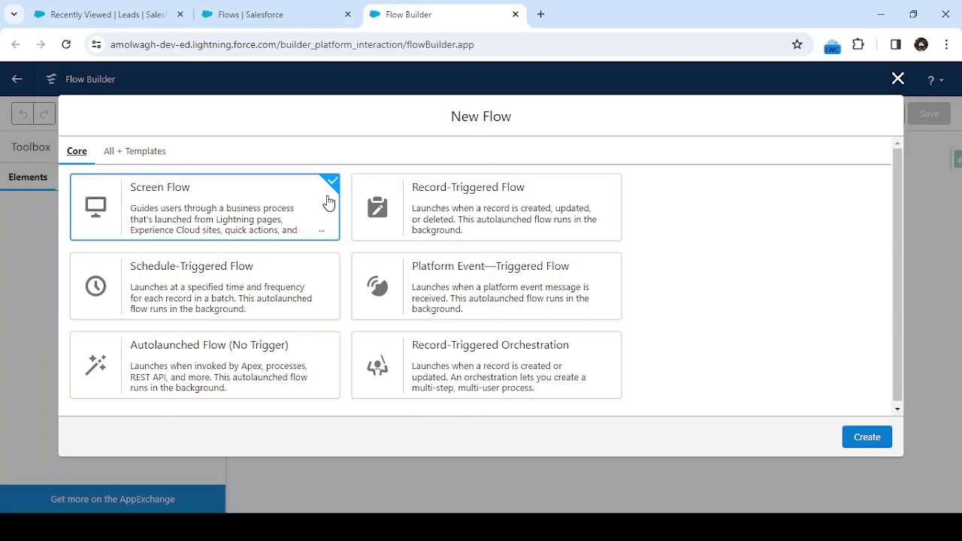
# Create a Record-Triggered Flow on Lead, triggered when a record is created
pyautogui.click(454, 215)
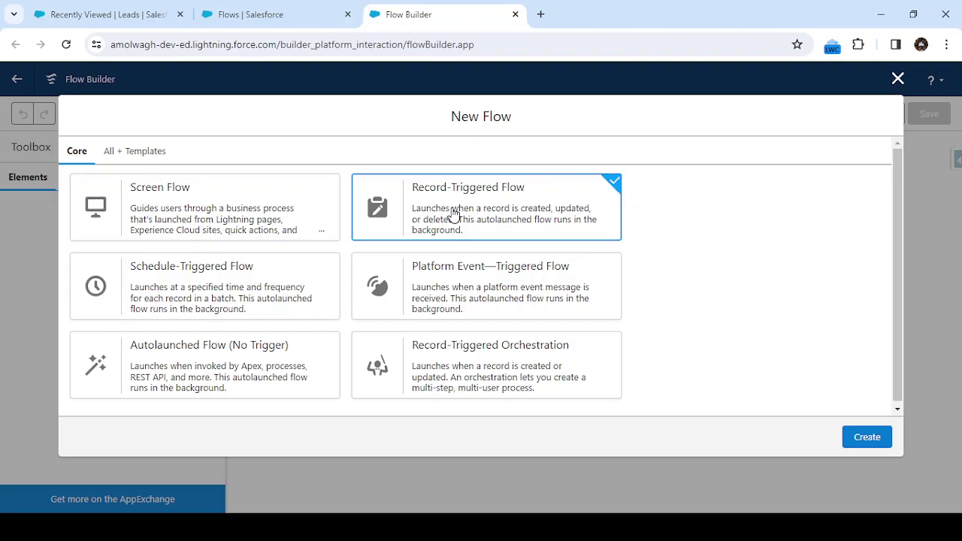
pyautogui.click(867, 437)
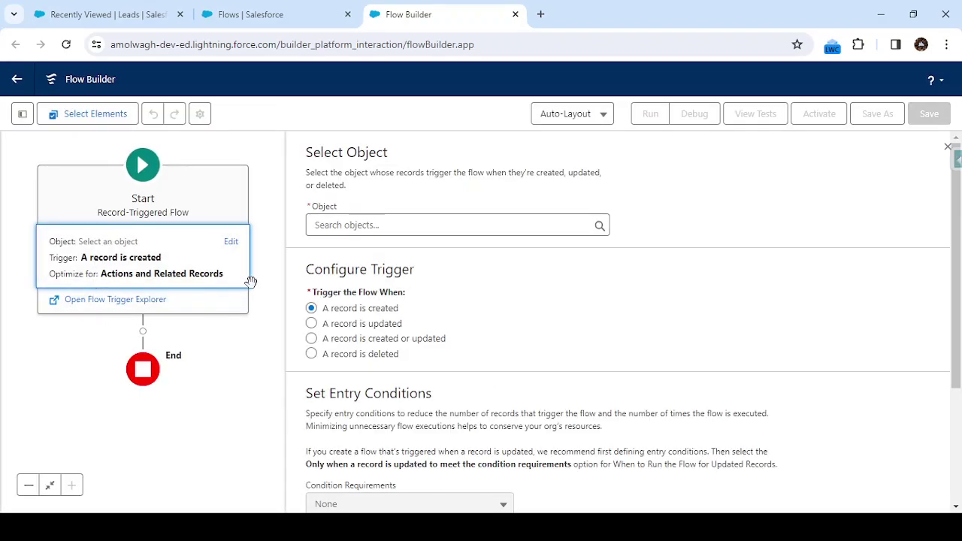
pyautogui.scroll(-3, 366, 321)
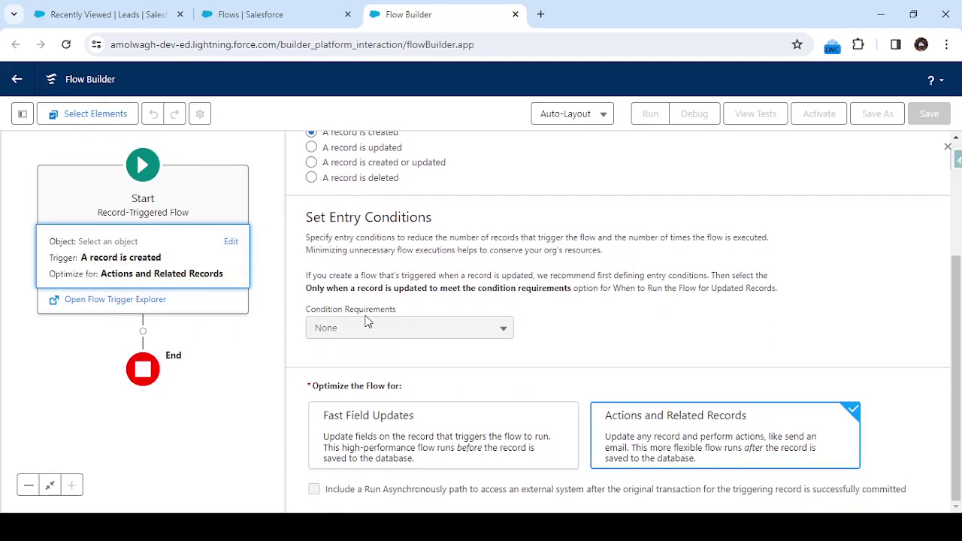
pyautogui.scroll(2, 366, 321)
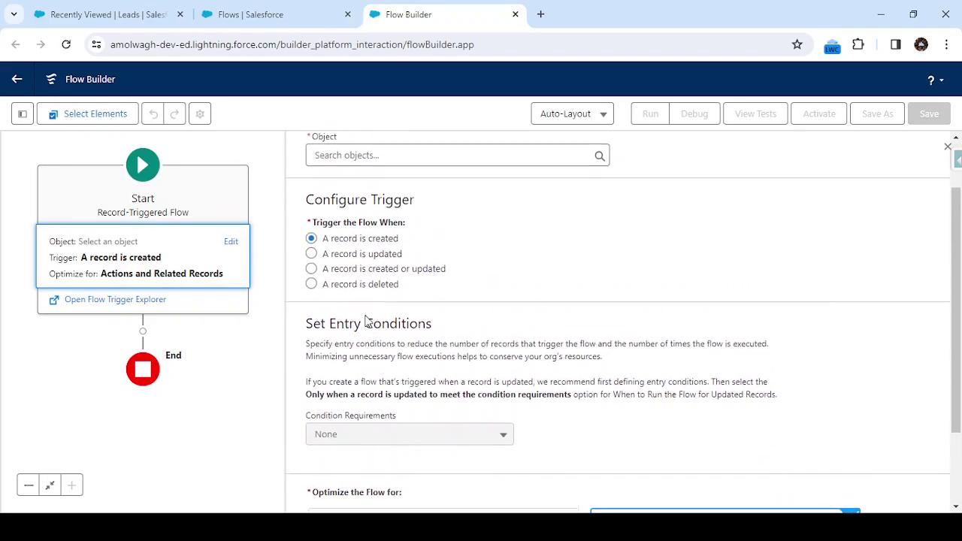
pyautogui.click(398, 160)
pyautogui.write('lead')
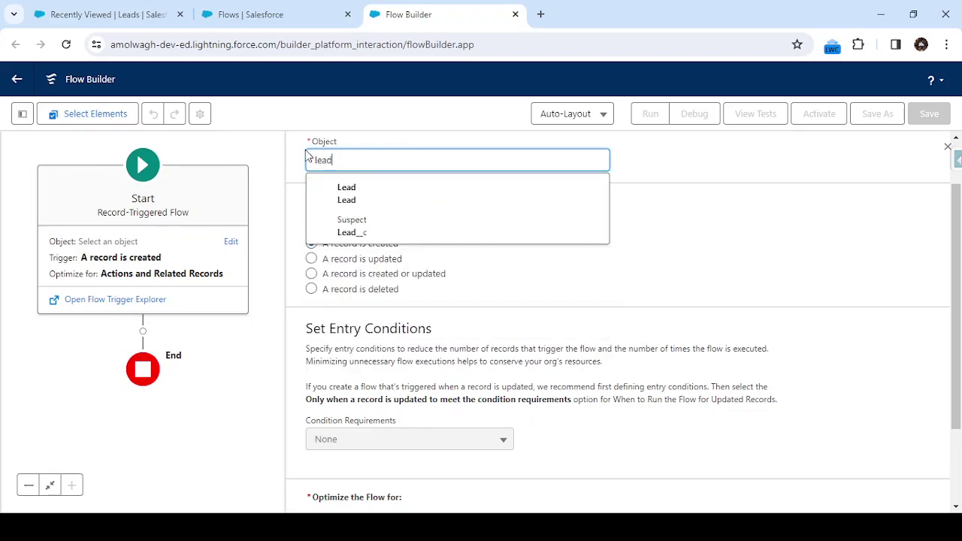
pyautogui.click(344, 194)
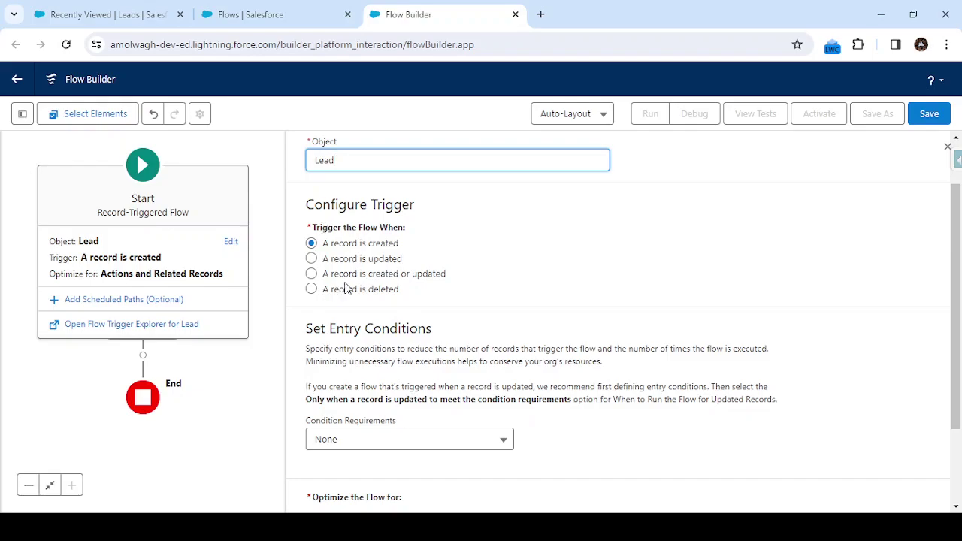
pyautogui.scroll(-2, 366, 278)
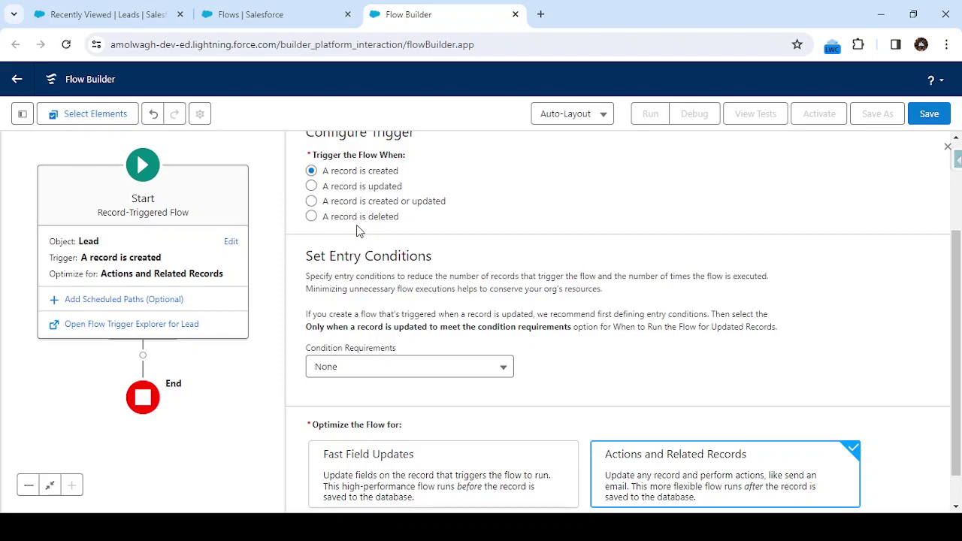
pyautogui.scroll(-1, 358, 231)
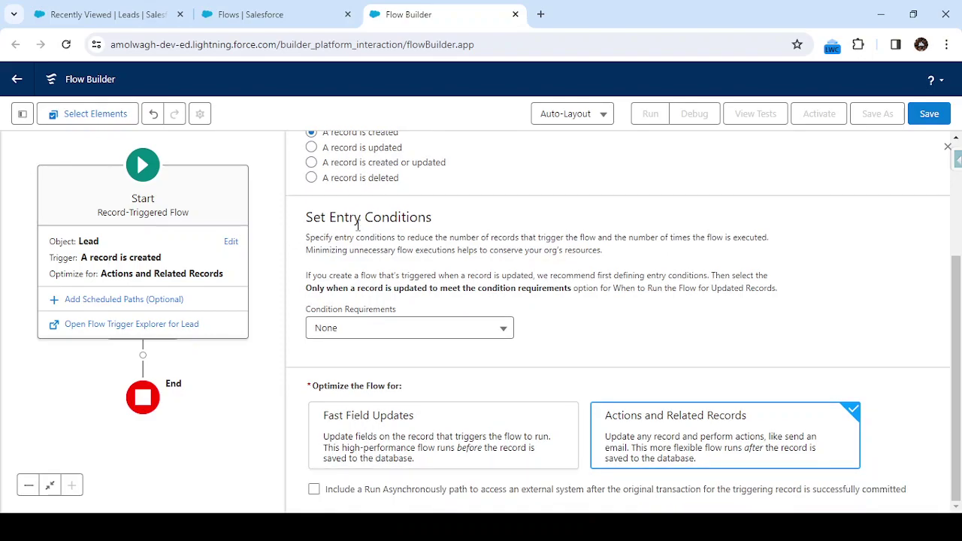
pyautogui.click(399, 327)
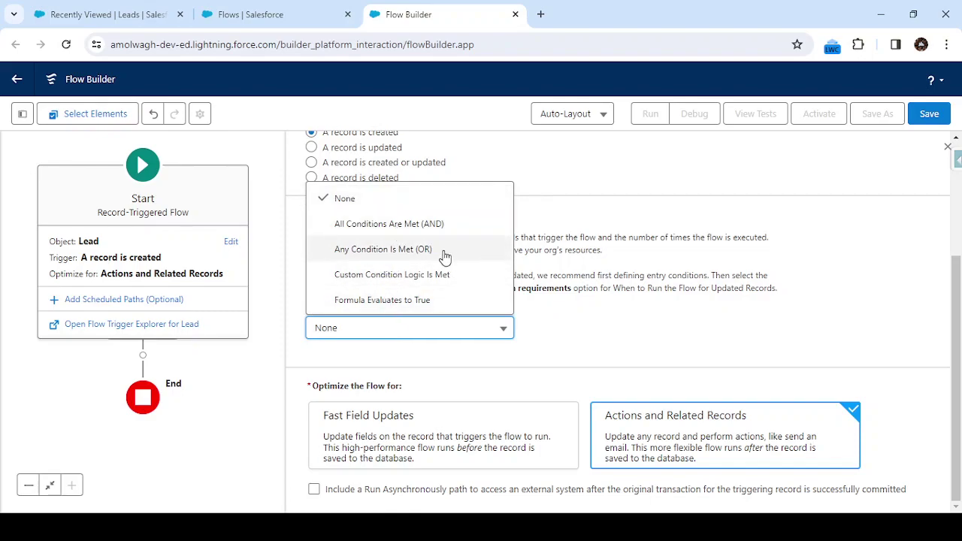
# Add entry condition LeadSource Equals Web with All Conditions Are Met (AND)
pyautogui.click(425, 228)
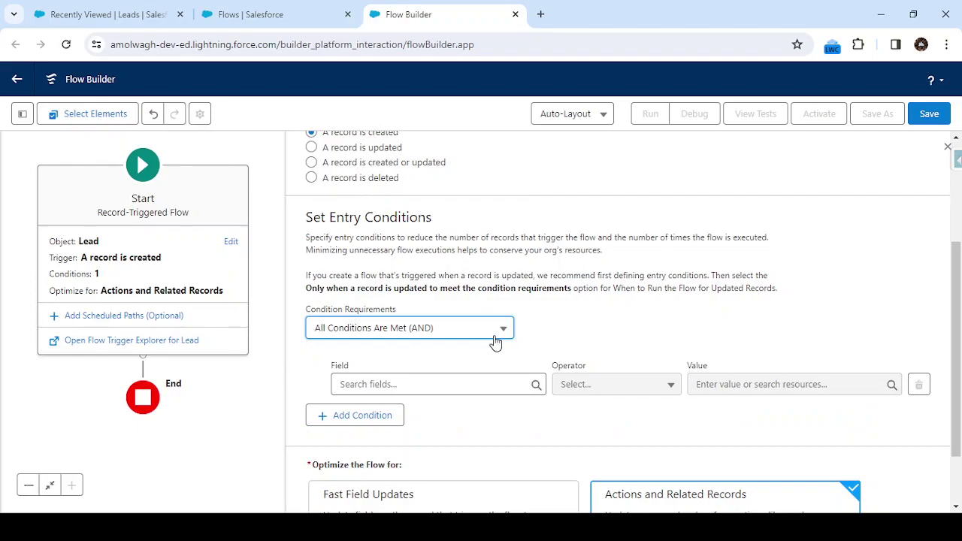
pyautogui.scroll(-1, 473, 316)
pyautogui.click(449, 299)
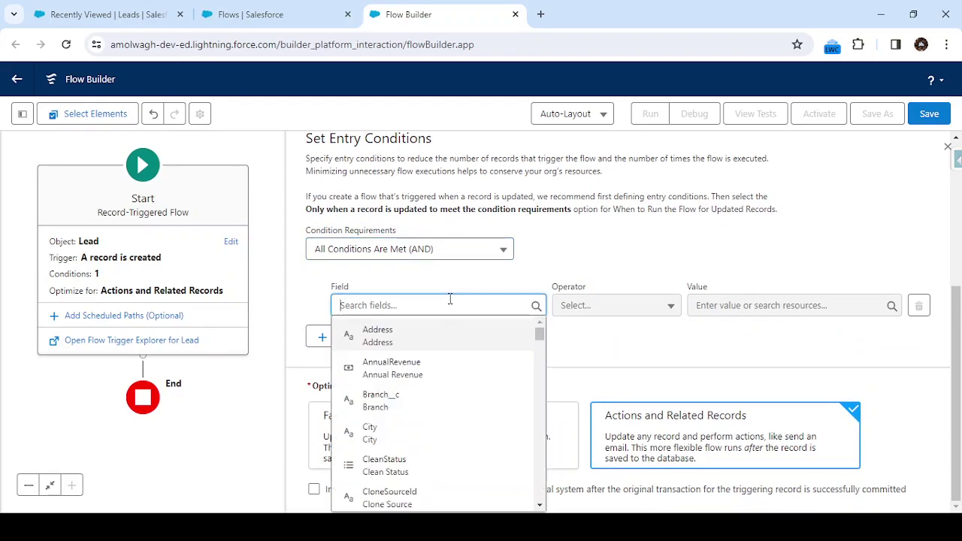
pyautogui.write('source')
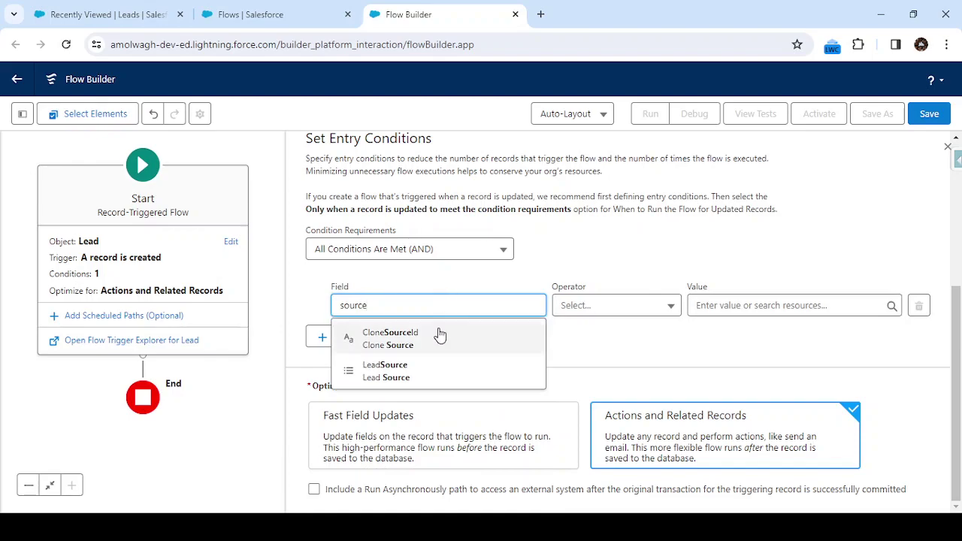
pyautogui.click(418, 372)
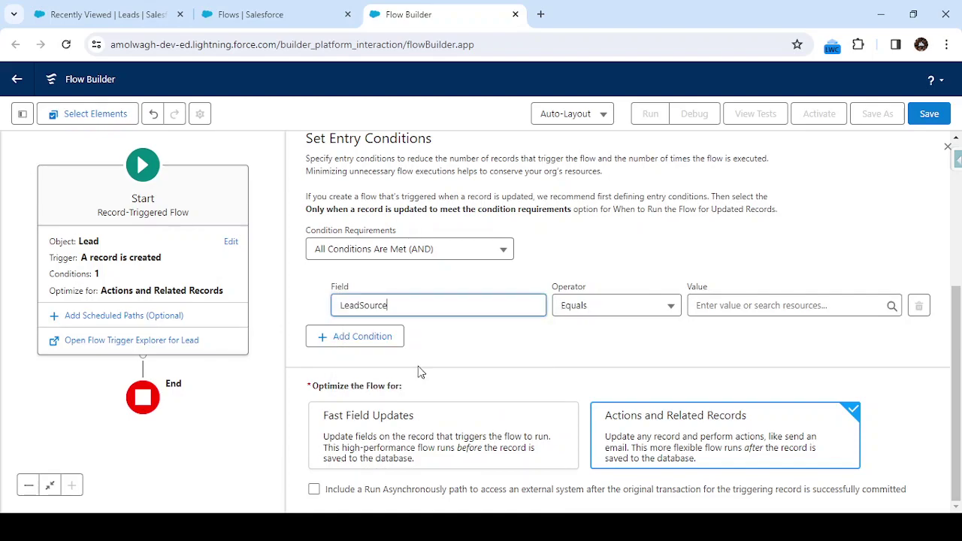
pyautogui.click(734, 312)
pyautogui.click(733, 351)
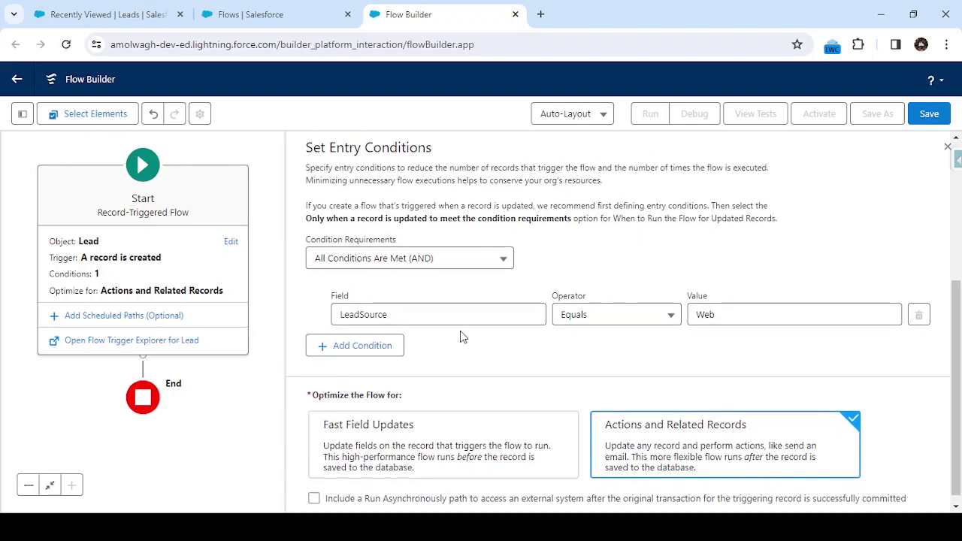
# Keep the AND requirement and delete the extra empty condition row
pyautogui.click(341, 348)
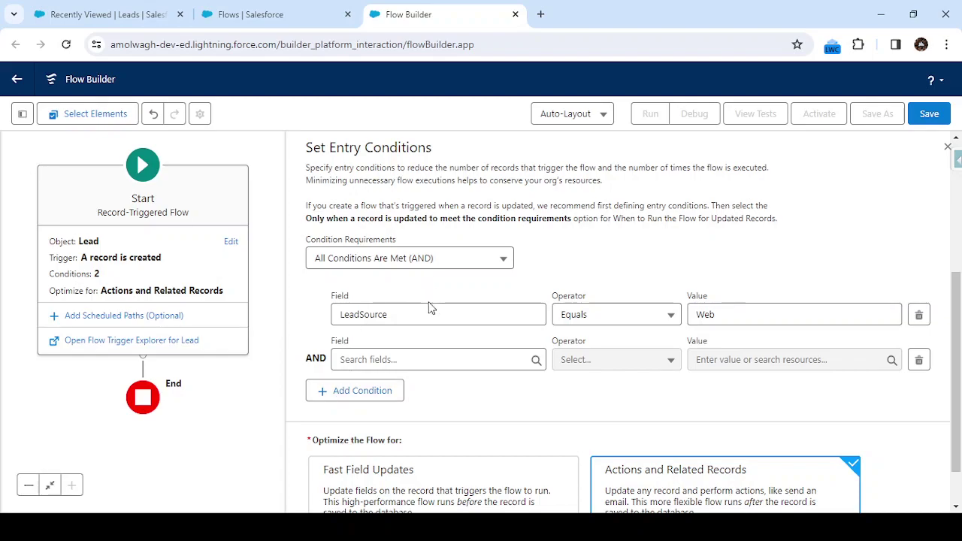
pyautogui.click(448, 261)
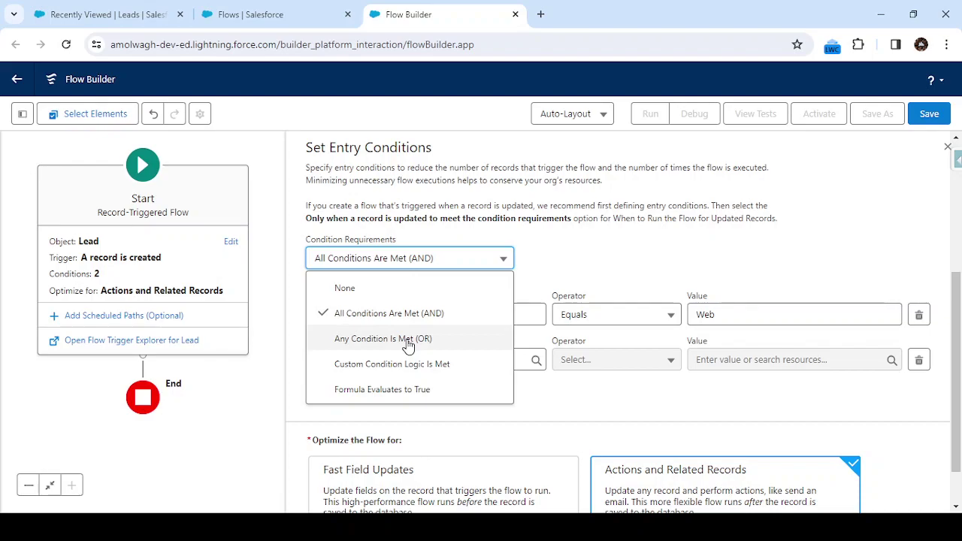
pyautogui.click(577, 382)
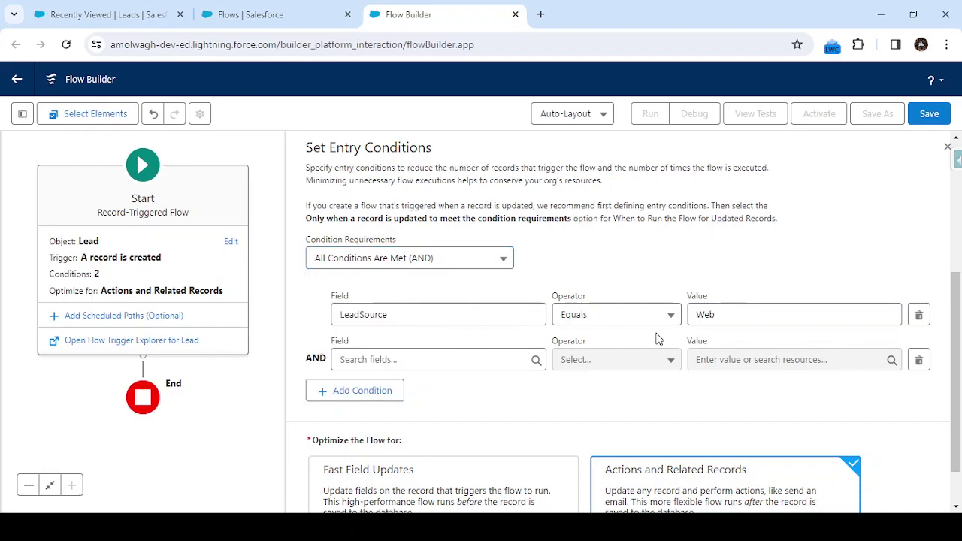
pyautogui.click(921, 362)
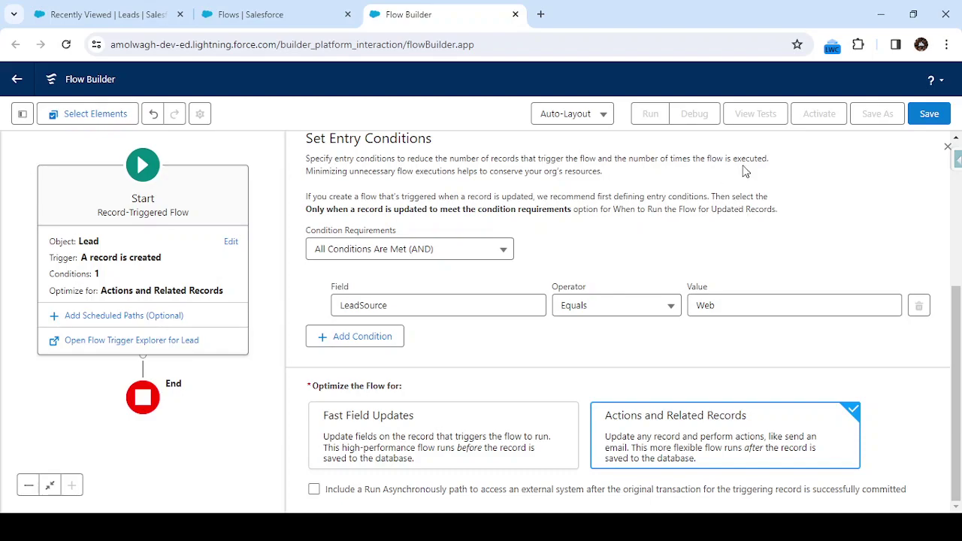
# Save the flow as 'Thank you email Alert to lead' and dismiss the issues popup
pyautogui.click(930, 115)
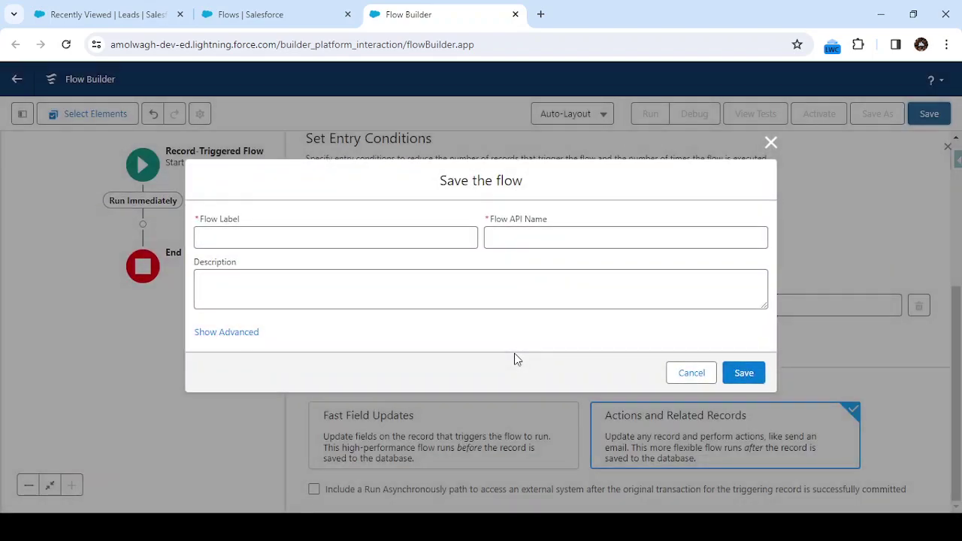
pyautogui.click(376, 232)
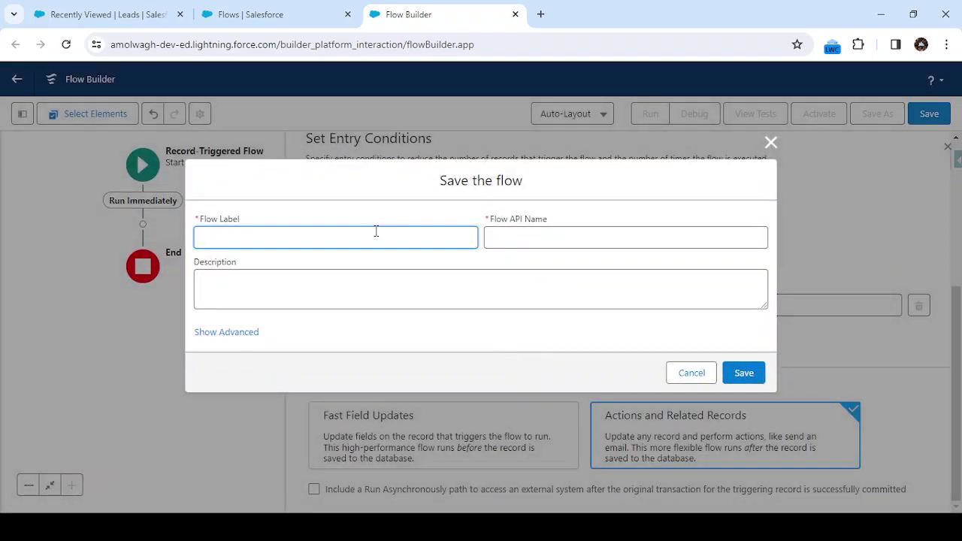
pyautogui.write('Thank you email Alert to lead')
pyautogui.press('Tab')
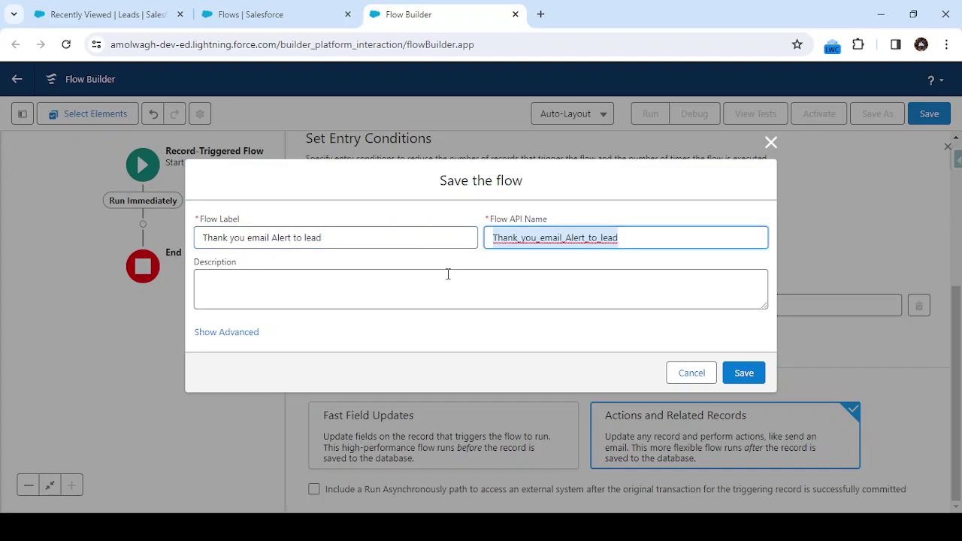
pyautogui.click(448, 274)
pyautogui.click(747, 376)
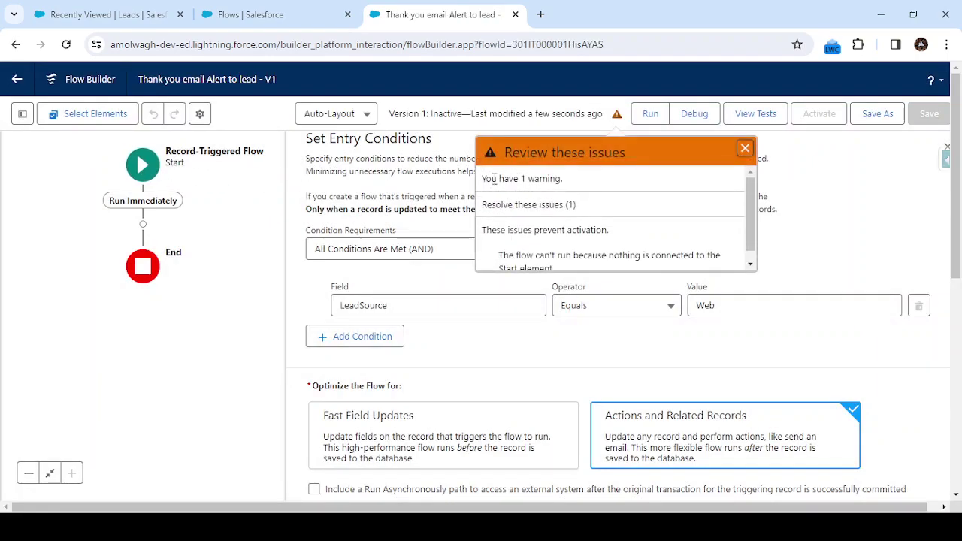
pyautogui.click(744, 149)
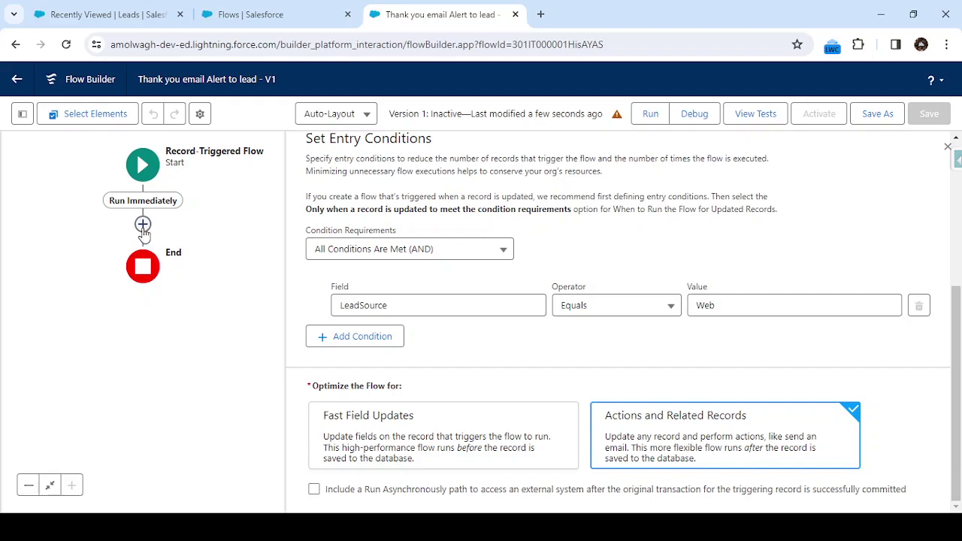
# Add a Send Email Alert action right after the flow's Start element
pyautogui.click(142, 225)
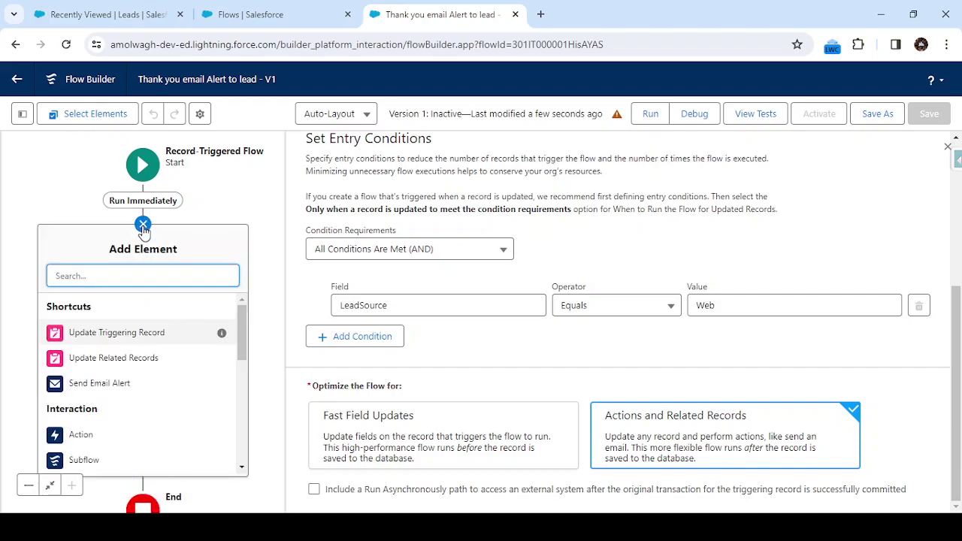
pyautogui.write('ema')
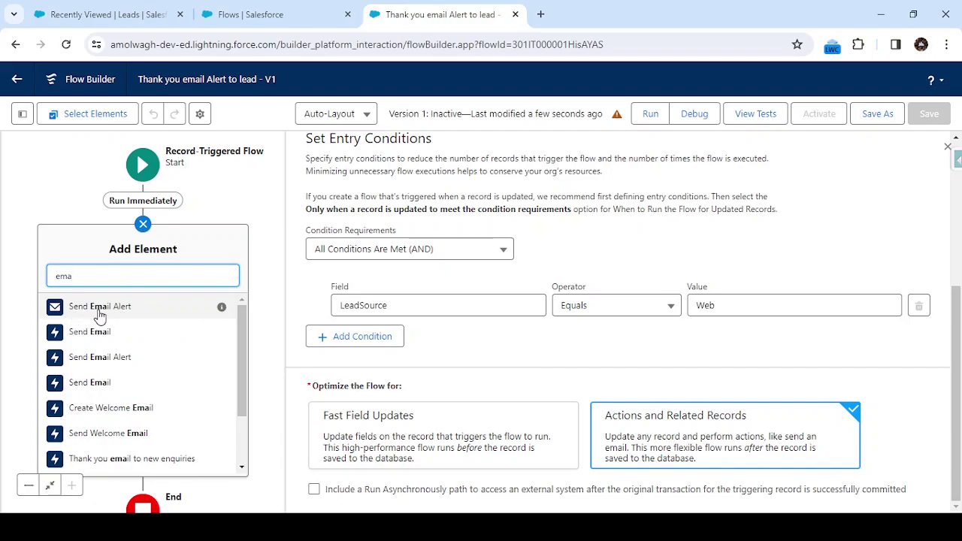
pyautogui.click(139, 315)
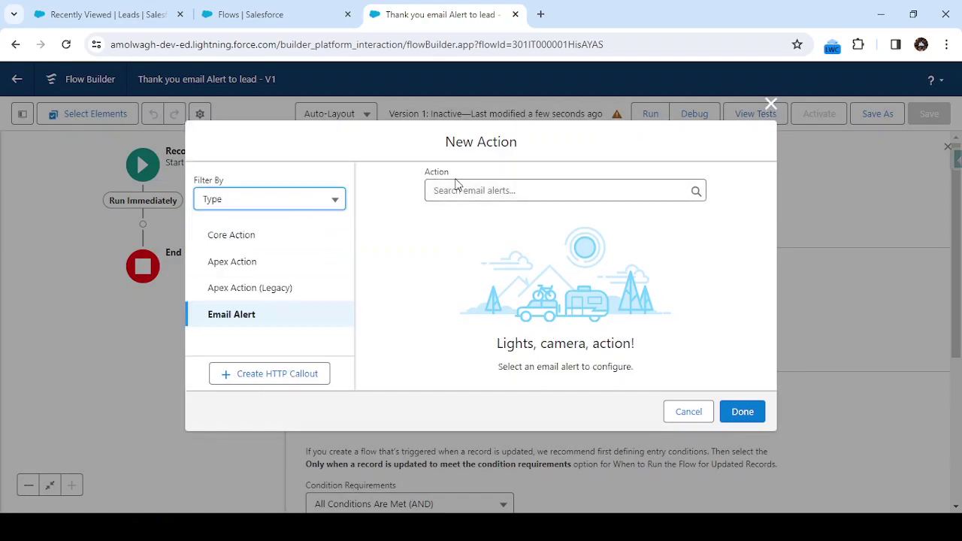
# Choose the 'Thank you email to new enquiries' email alert for the action
pyautogui.click(467, 195)
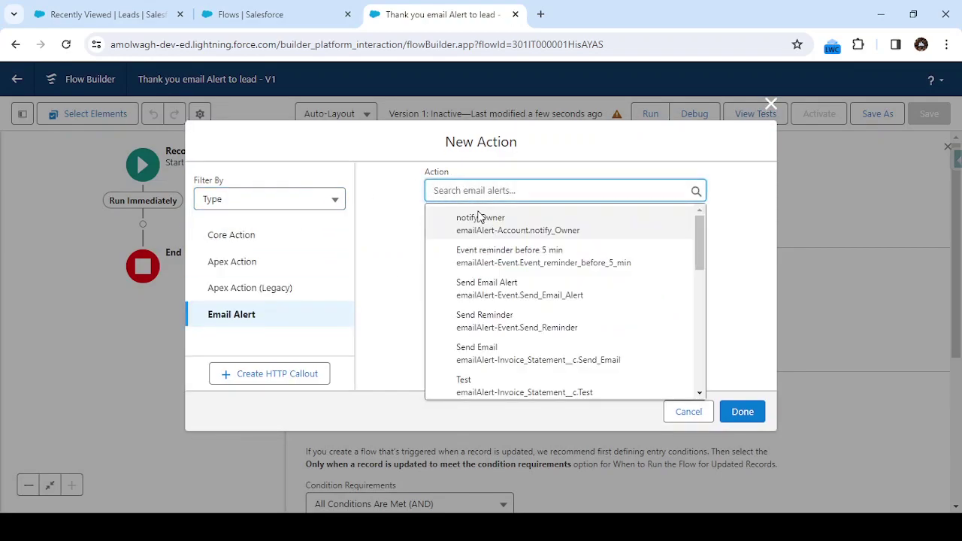
pyautogui.scroll(-3, 501, 239)
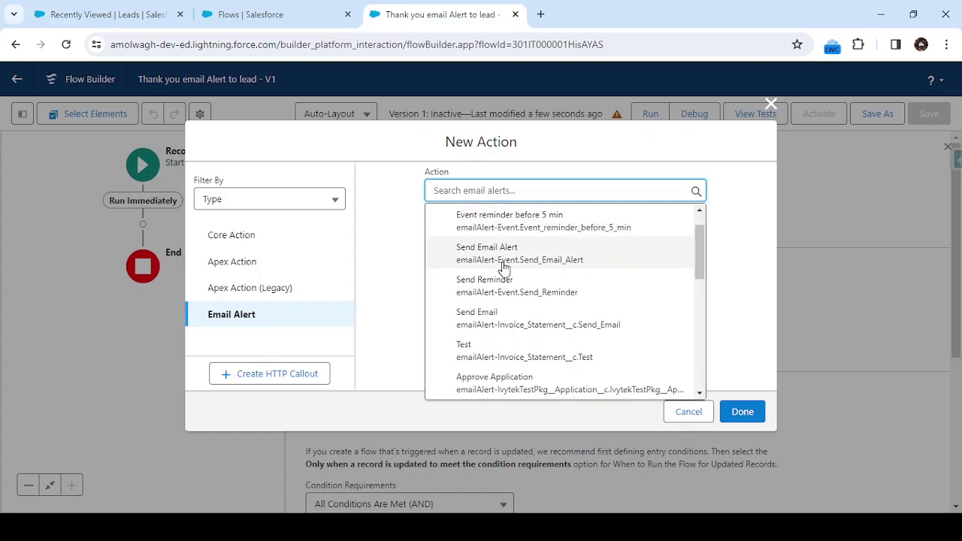
pyautogui.scroll(-2, 512, 302)
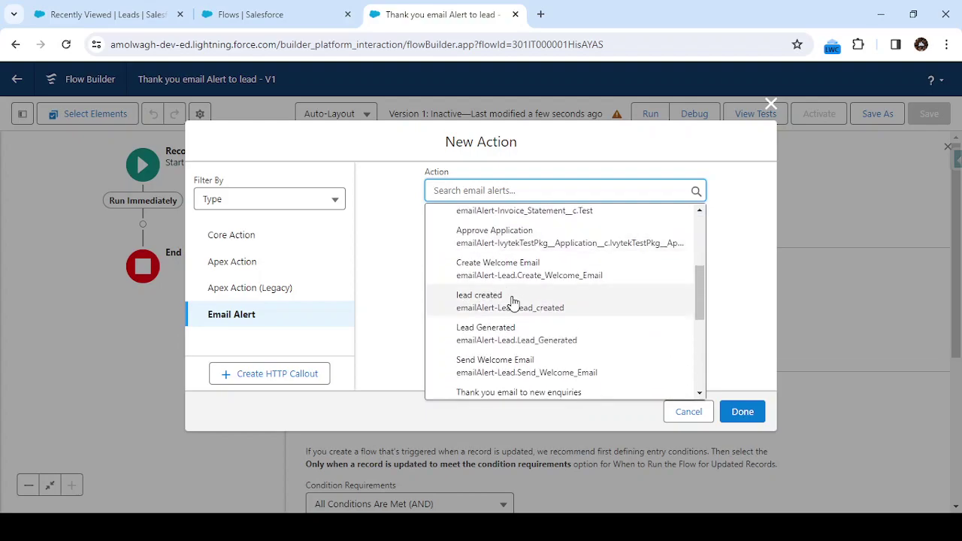
pyautogui.write('tha')
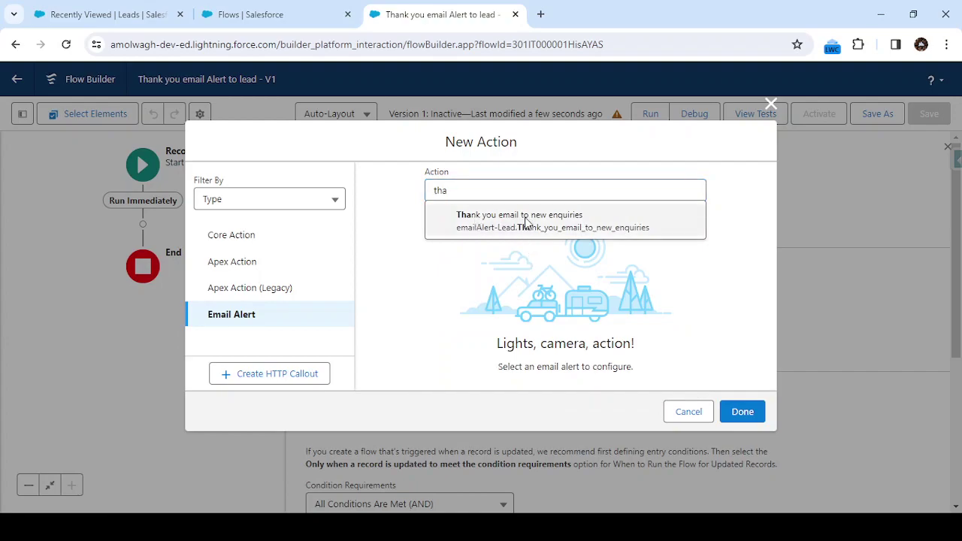
pyautogui.click(526, 221)
# Label the action 'Send Email' and let its API name fill in
pyautogui.scroll(-1, 481, 259)
pyautogui.click(450, 233)
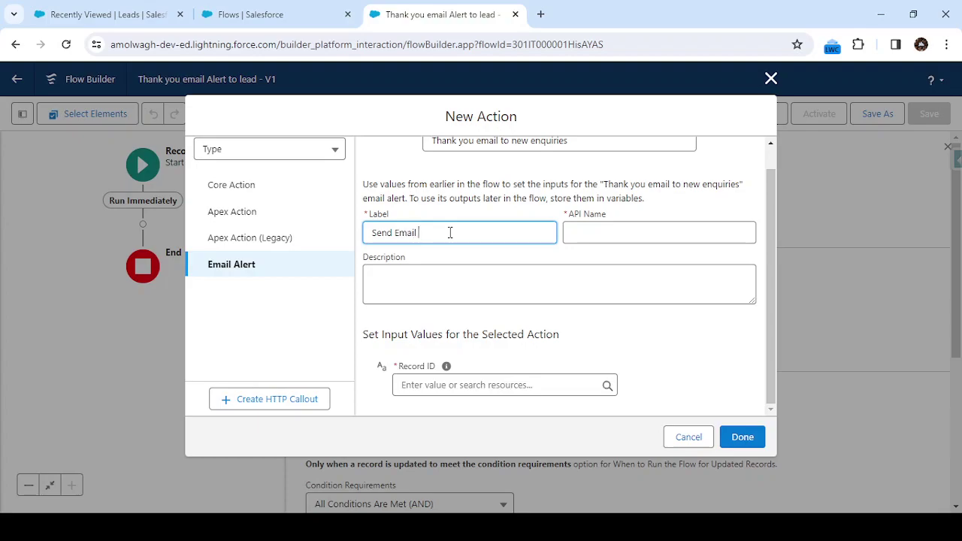
pyautogui.press('Tab')
pyautogui.click(503, 279)
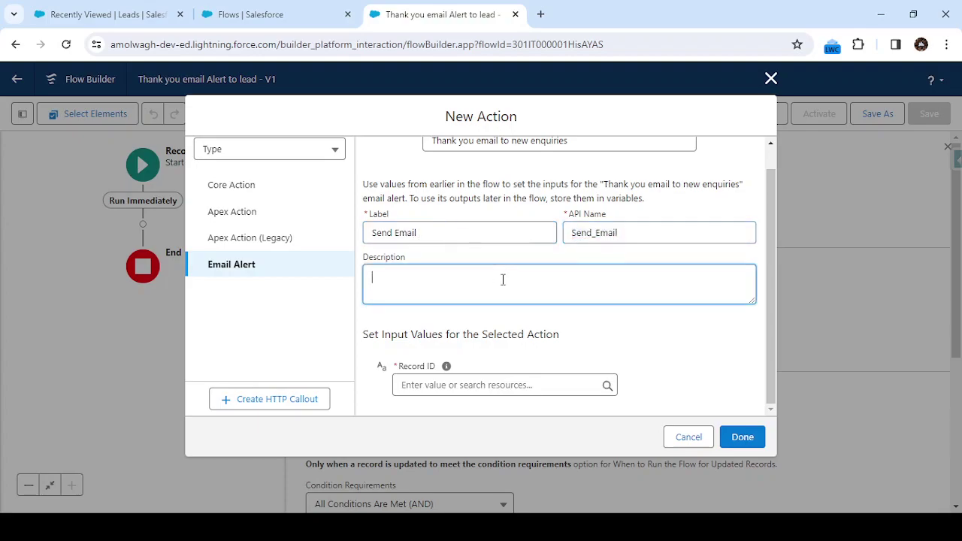
# Set the action's Record ID to {!$Record.Id} and finish the action
pyautogui.click(582, 335)
pyautogui.click(471, 383)
pyautogui.click(660, 371)
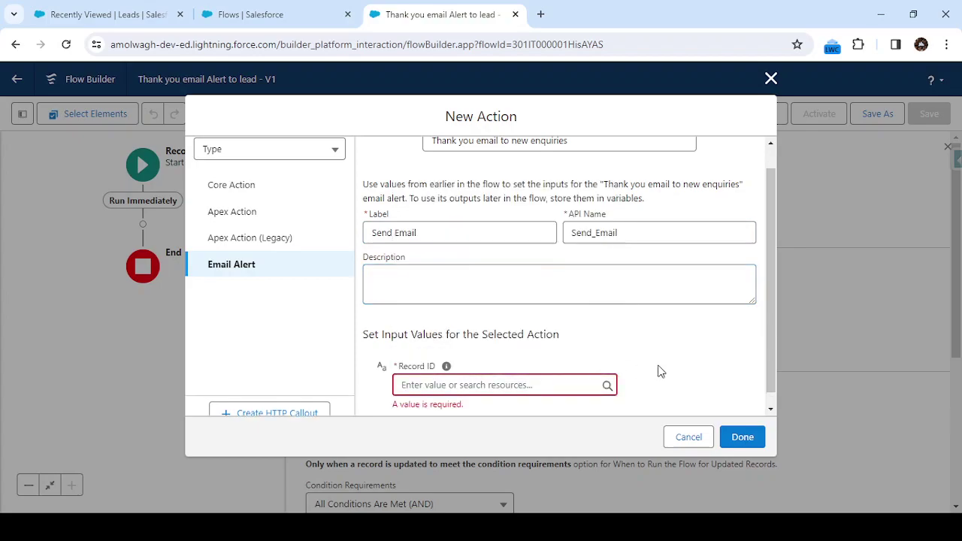
pyautogui.scroll(-1, 508, 393)
pyautogui.click(466, 369)
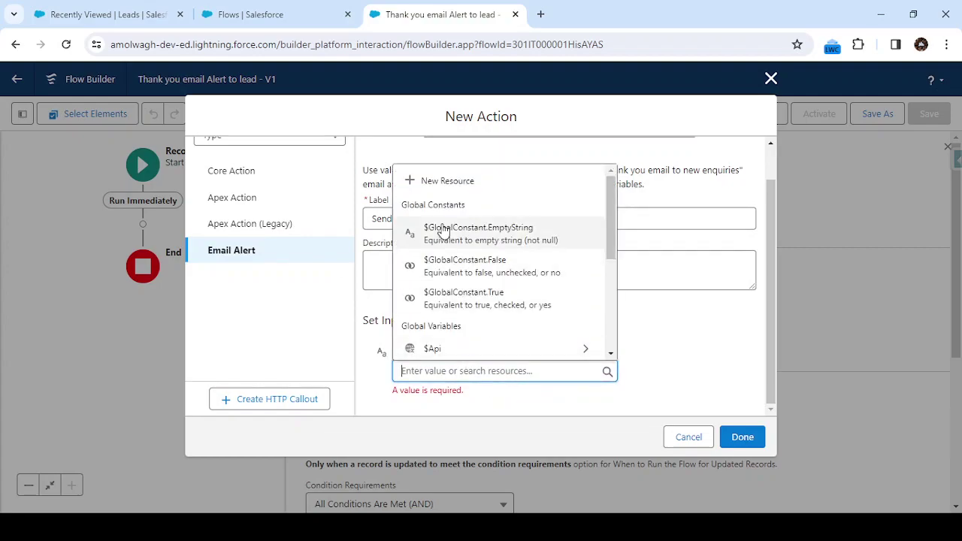
pyautogui.scroll(-4, 477, 267)
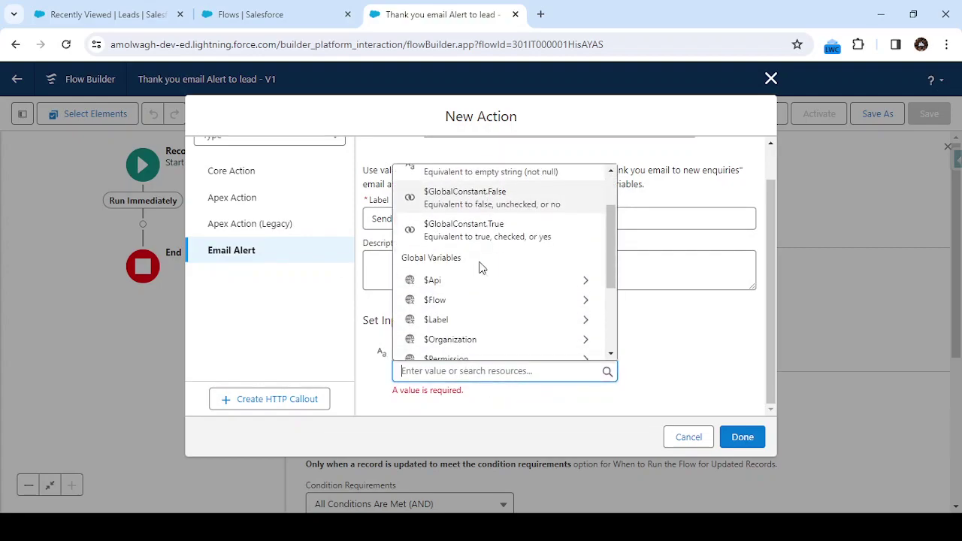
pyautogui.scroll(-1, 489, 290)
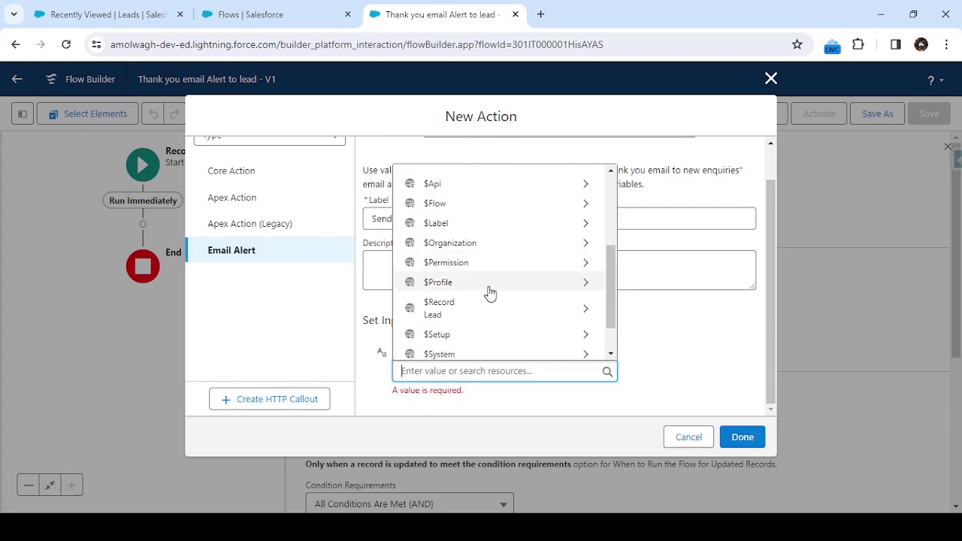
pyautogui.click(453, 313)
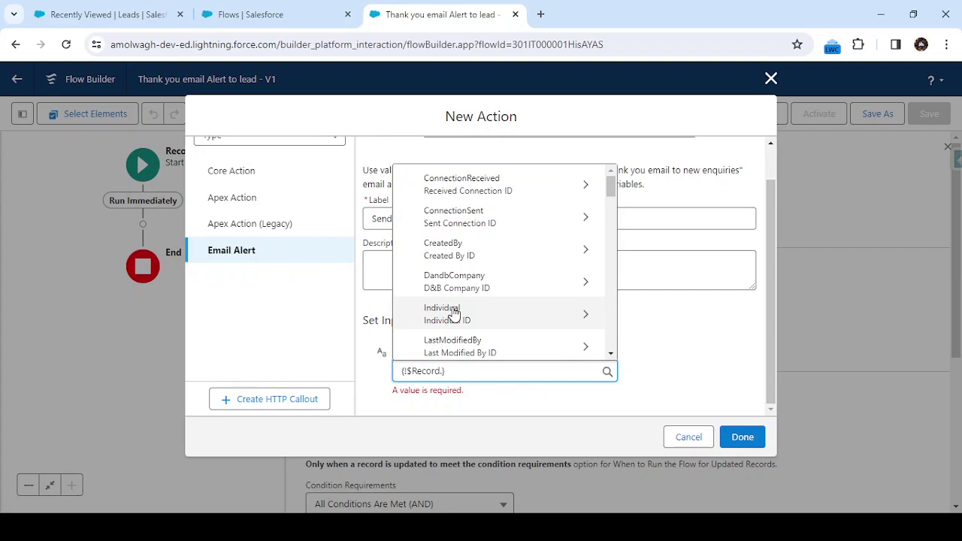
pyautogui.write('.id')
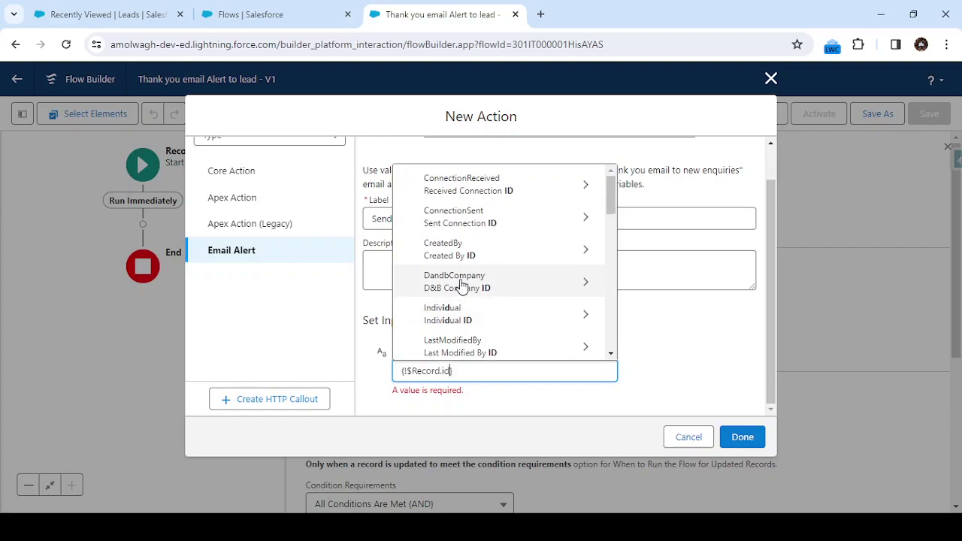
pyautogui.scroll(-4, 455, 289)
pyautogui.scroll(-5, 466, 301)
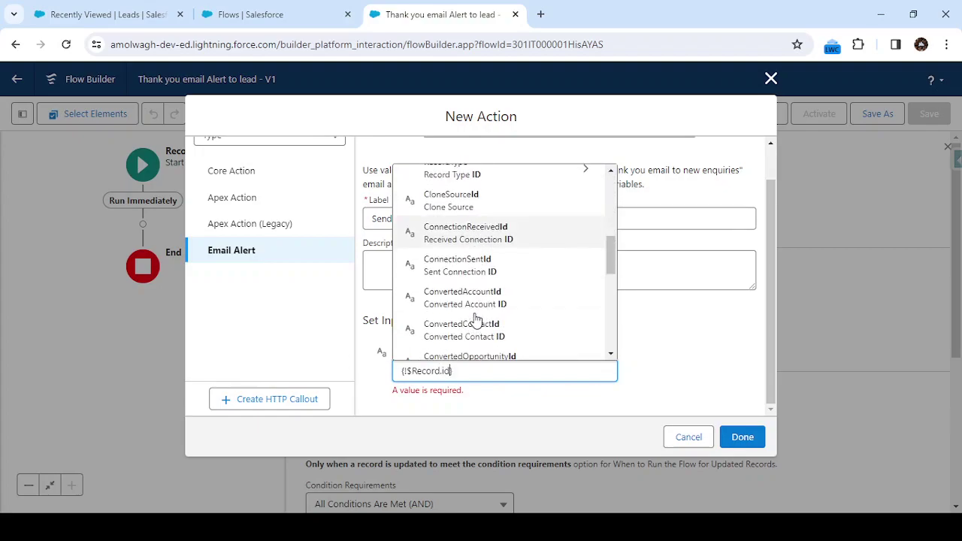
pyautogui.scroll(-3, 475, 319)
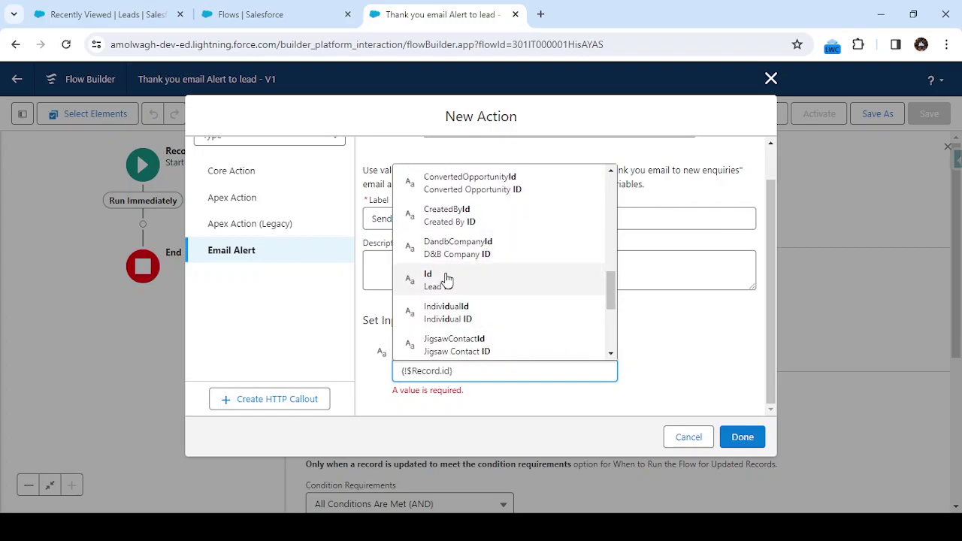
pyautogui.click(445, 276)
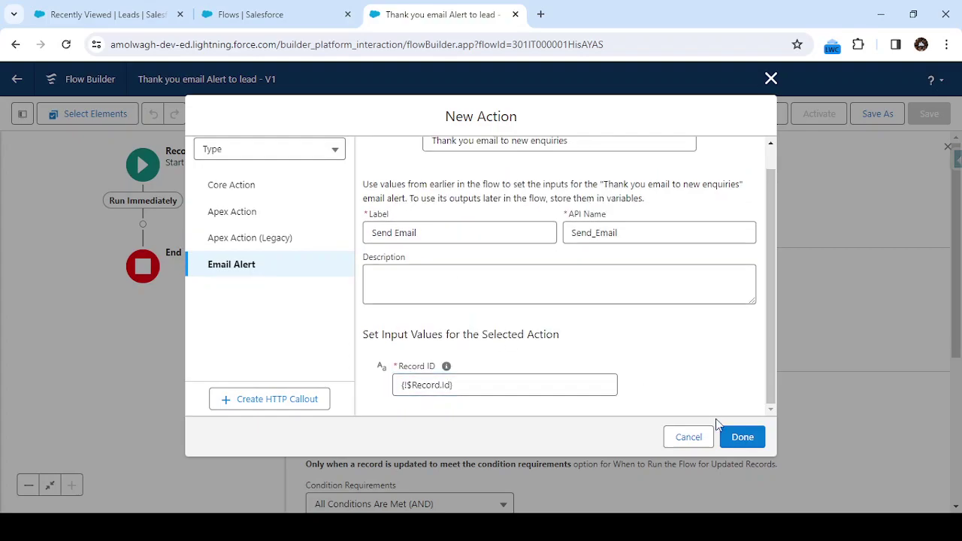
pyautogui.click(736, 439)
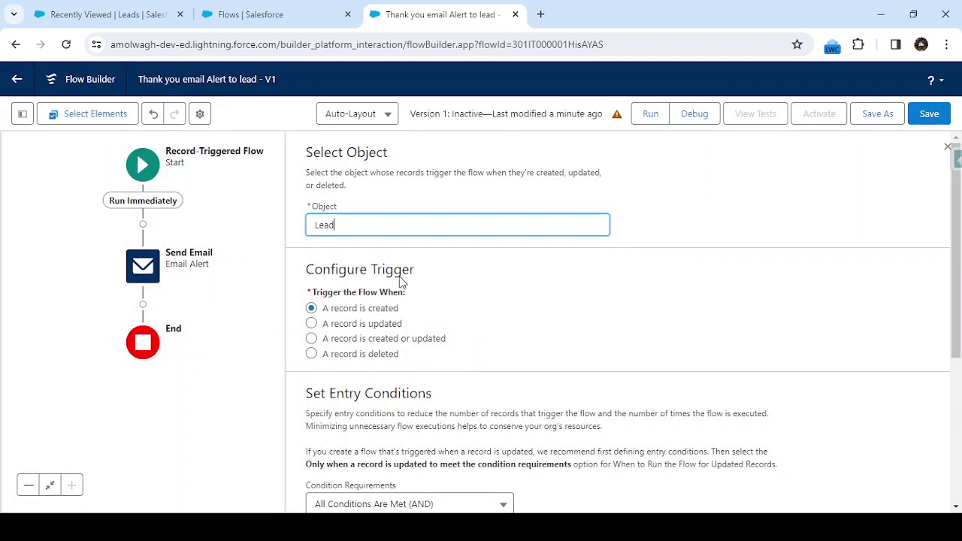
pyautogui.click(359, 230)
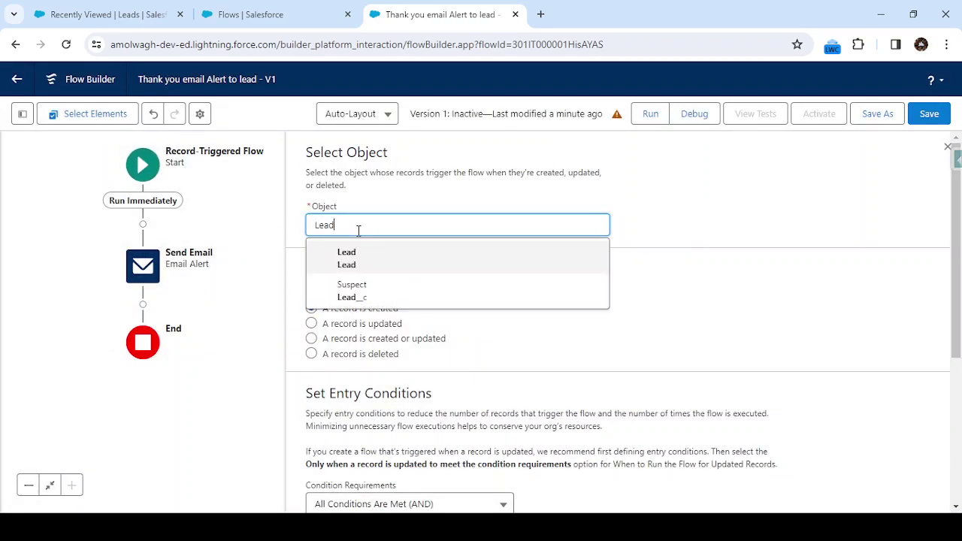
pyautogui.click(671, 282)
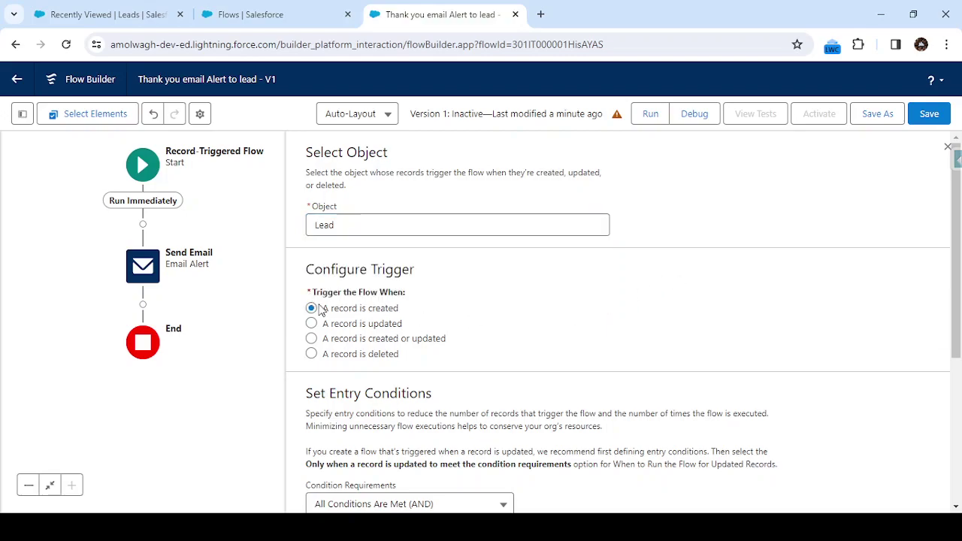
pyautogui.scroll(-3, 359, 375)
pyautogui.scroll(-1, 434, 359)
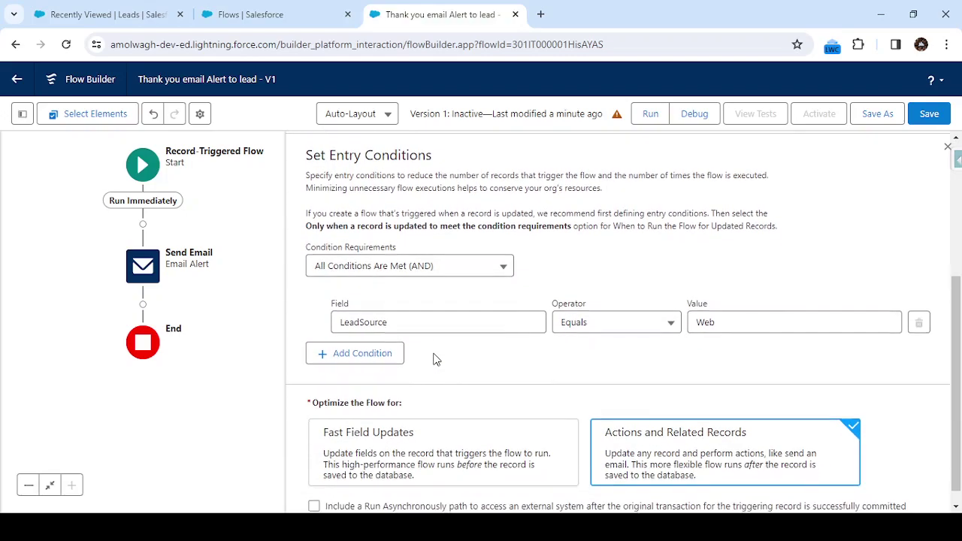
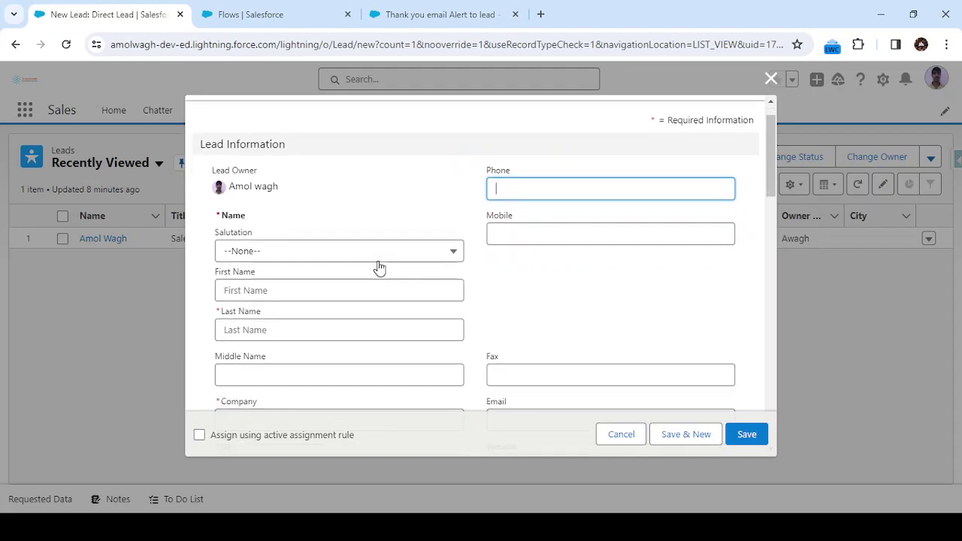
pyautogui.scroll(-1, 314, 293)
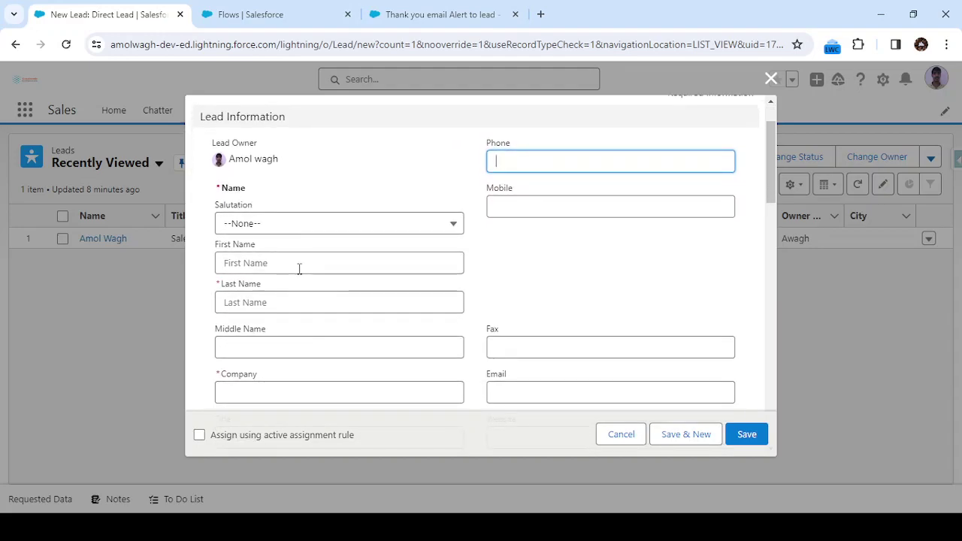
# Enter the contact's first and last name in the New Lead form, correcting a first-name typo
pyautogui.click(299, 268)
pyautogui.press('Tab')
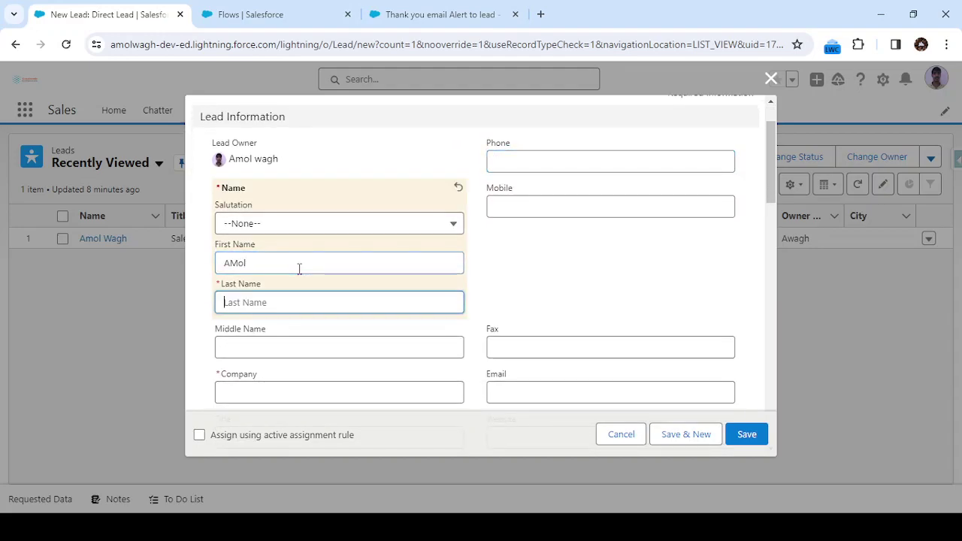
pyautogui.click(299, 268)
pyautogui.press('BackSpace')
pyautogui.press('BackSpace')
pyautogui.press('BackSpace')
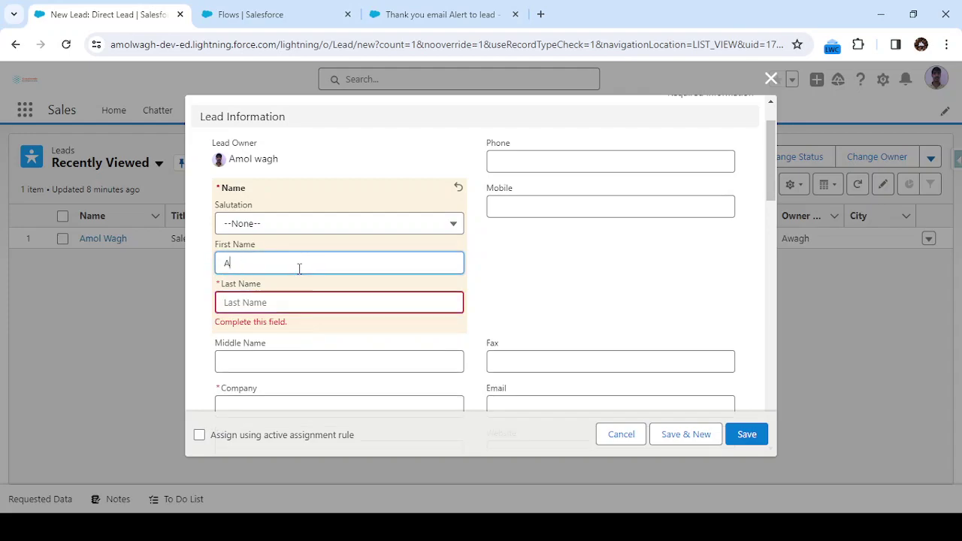
pyautogui.write('mol')
pyautogui.press('Tab')
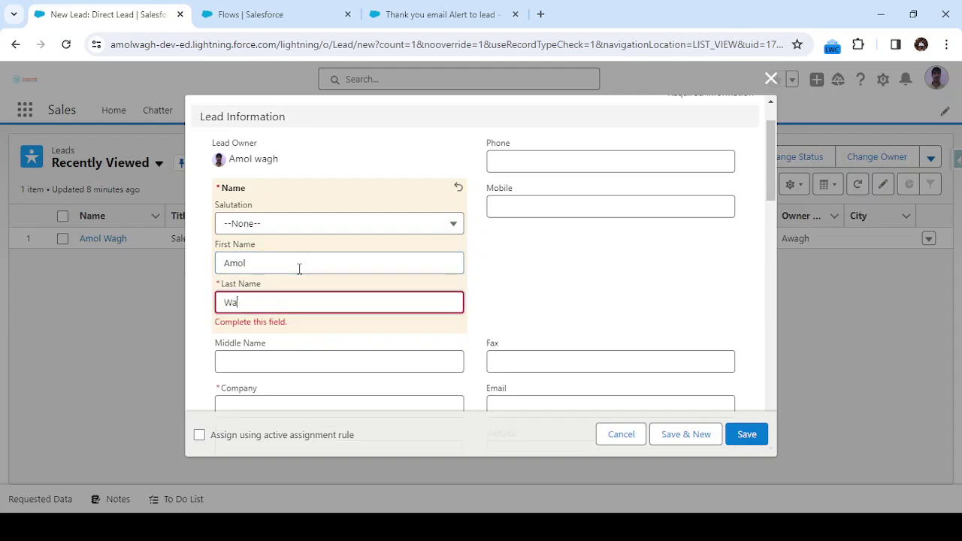
pyautogui.press('Tab')
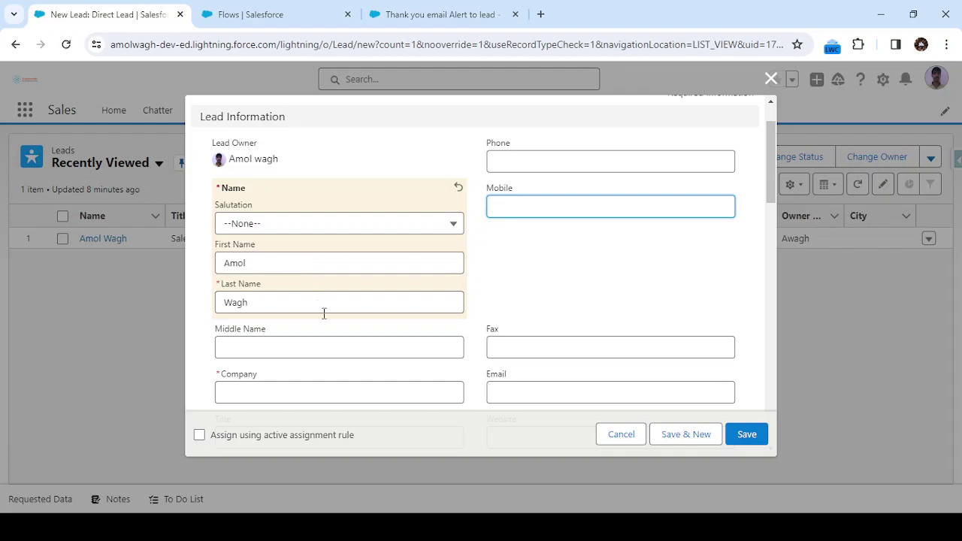
# Enter company 'cloudwaale' and paste the contact's email address into the lead
pyautogui.scroll(-2, 294, 263)
pyautogui.click(281, 233)
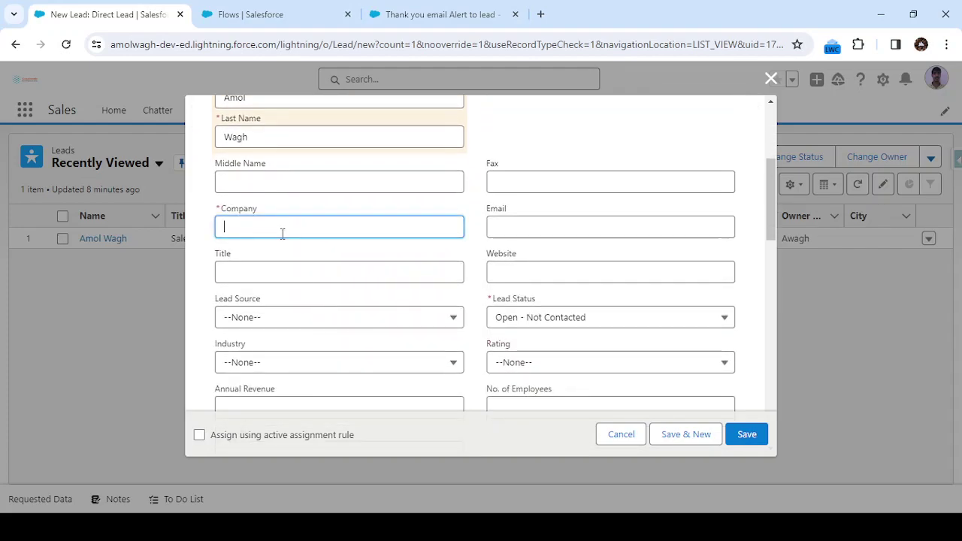
pyautogui.write('cloudwa')
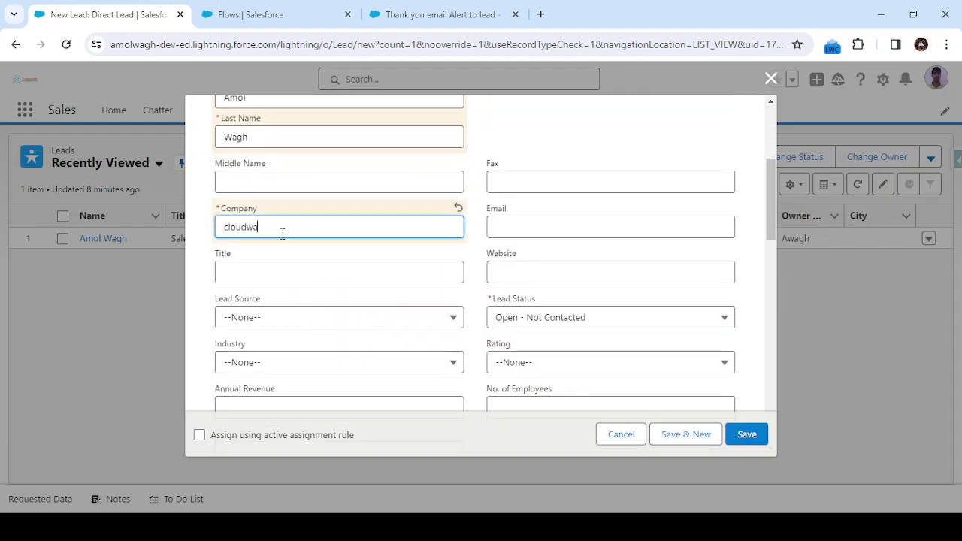
pyautogui.write('ale')
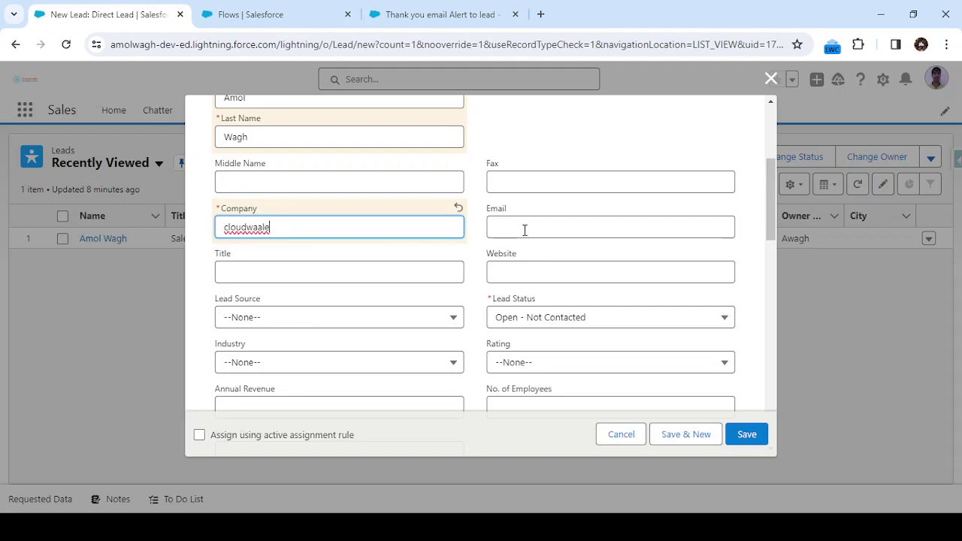
pyautogui.click(524, 229)
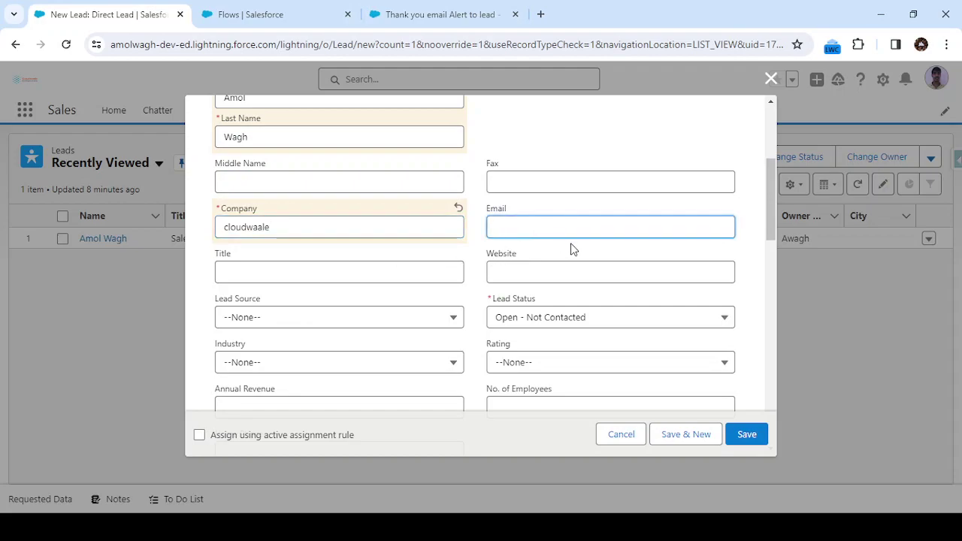
pyautogui.hotkey('ctrl', 'v')
pyautogui.click(515, 231)
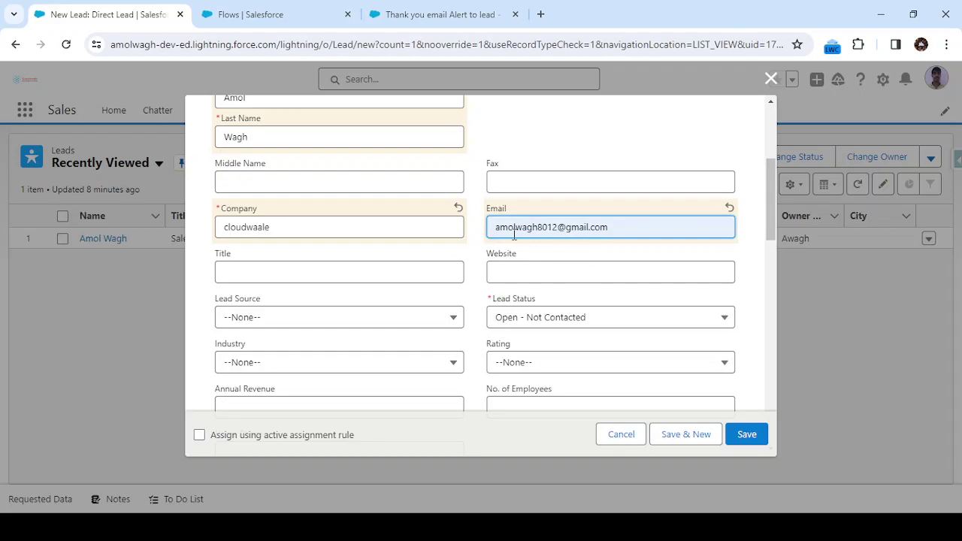
# Open the Gmail inbox in a new browser tab, then return to the lead form
pyautogui.click(540, 15)
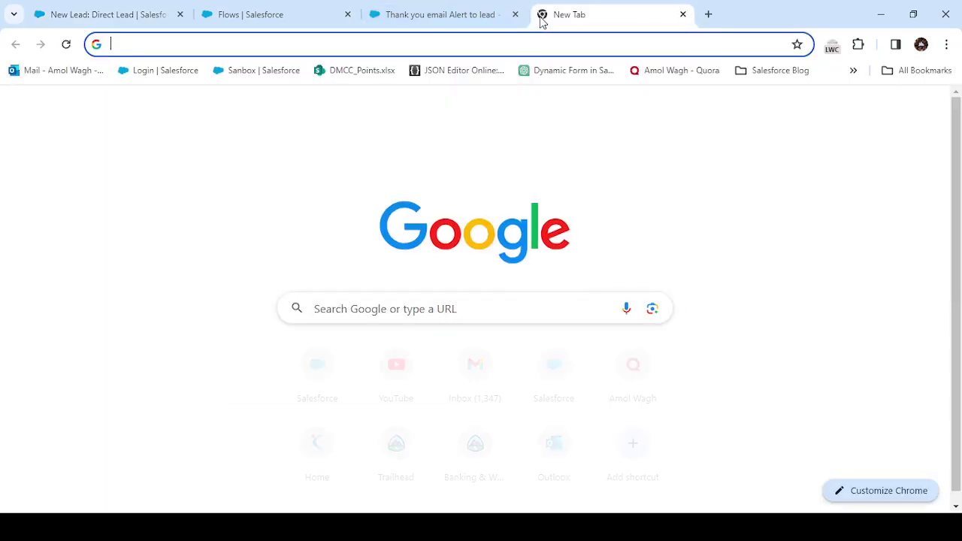
pyautogui.write('gmail.com')
pyautogui.press('Up')
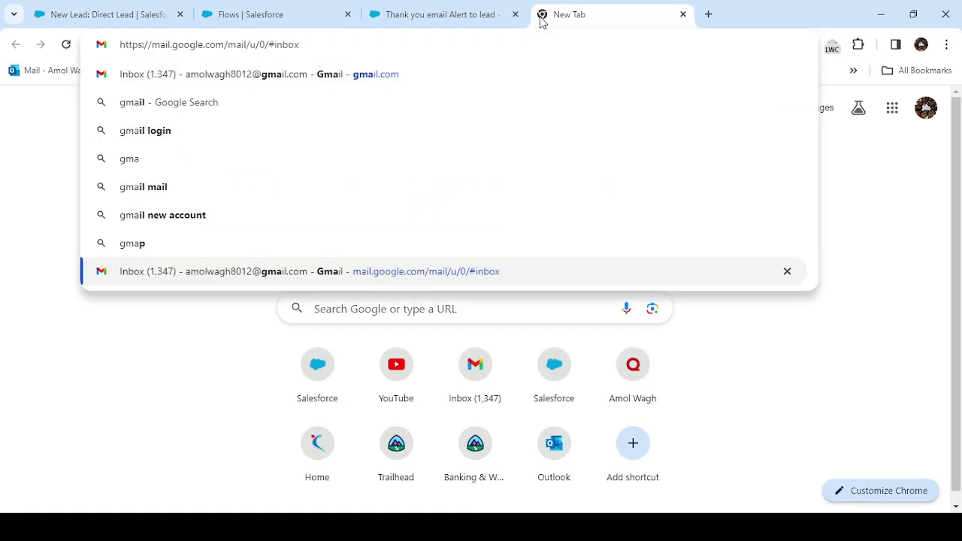
pyautogui.press('Return')
pyautogui.click(117, 15)
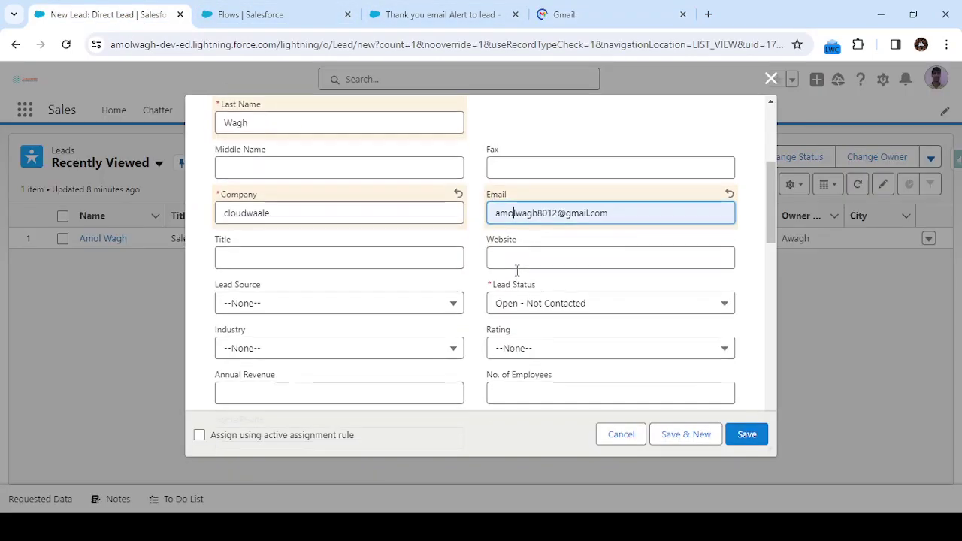
# Set the lead's Lead Source to Web and attempt to save the record
pyautogui.scroll(-1, 495, 236)
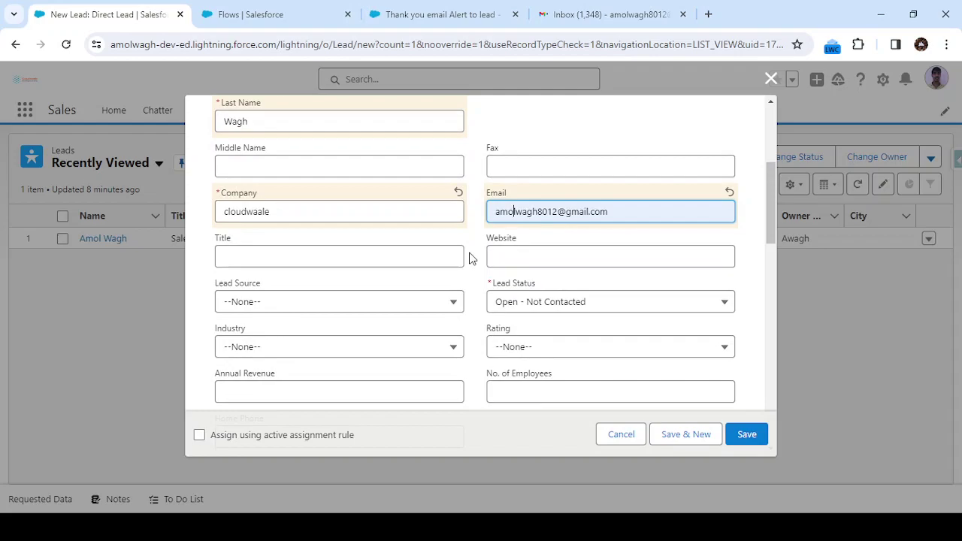
pyautogui.scroll(-2, 470, 258)
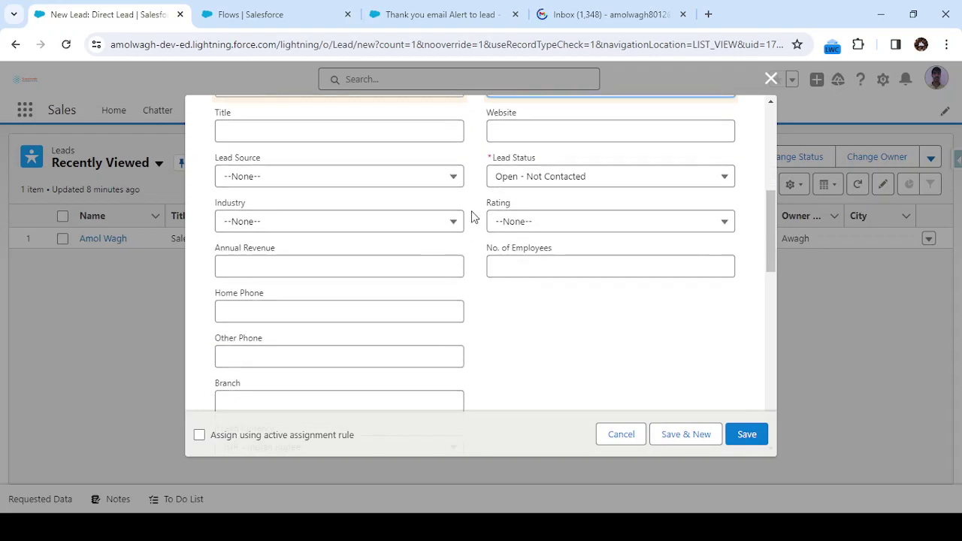
pyautogui.click(307, 186)
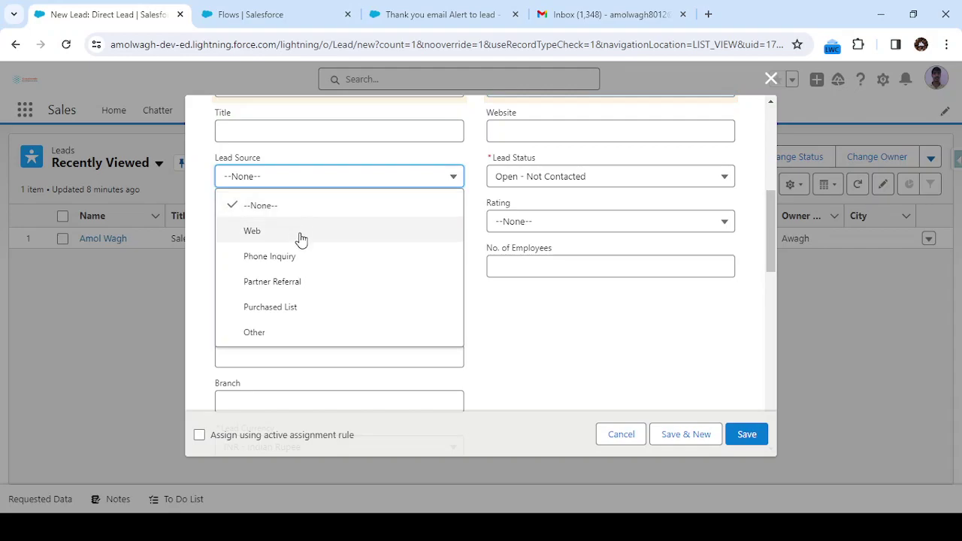
pyautogui.click(301, 237)
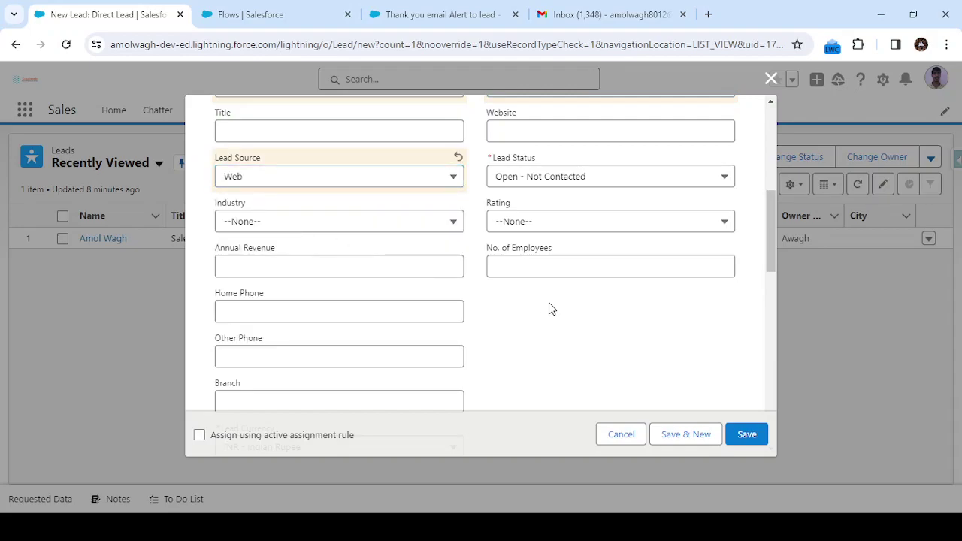
pyautogui.scroll(1, 551, 309)
pyautogui.scroll(-8, 551, 308)
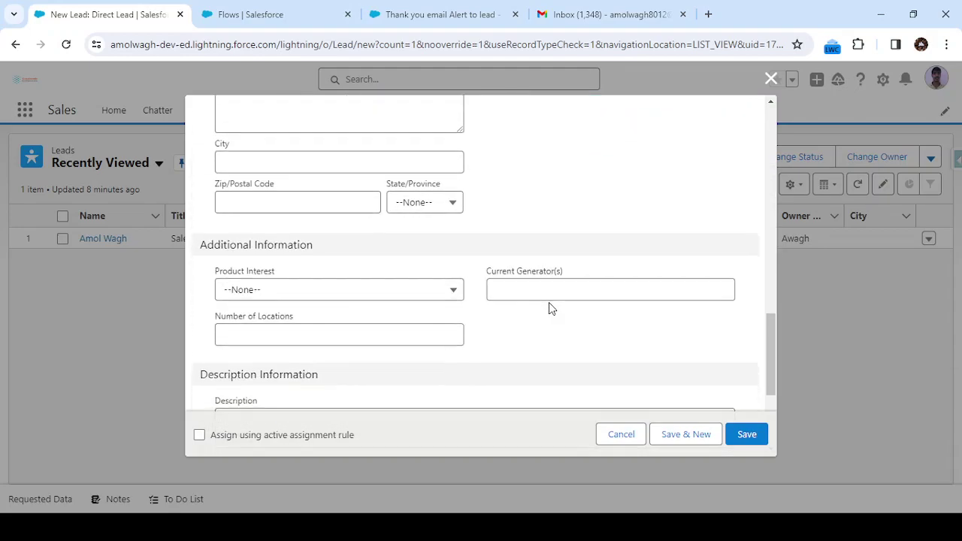
pyautogui.scroll(-2, 548, 308)
pyautogui.scroll(7, 548, 308)
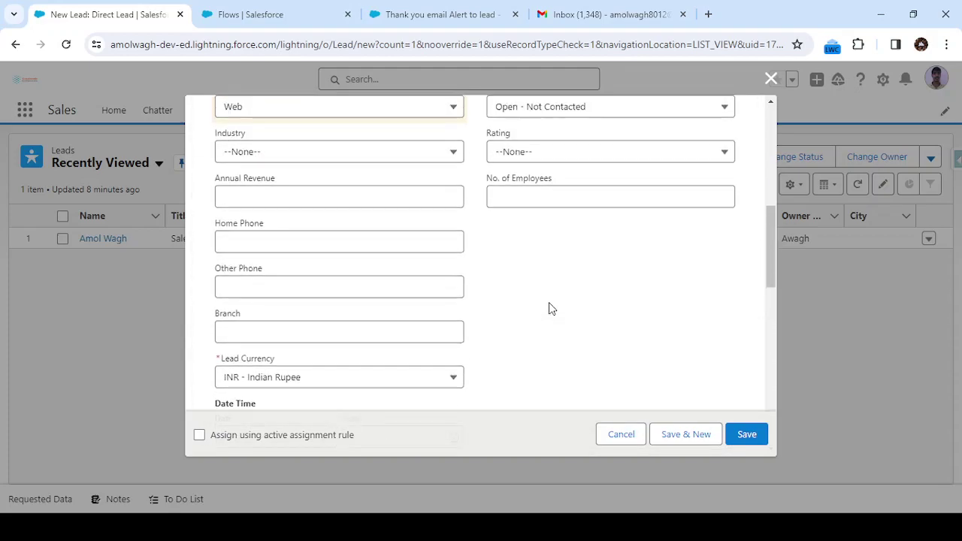
pyautogui.scroll(5, 548, 308)
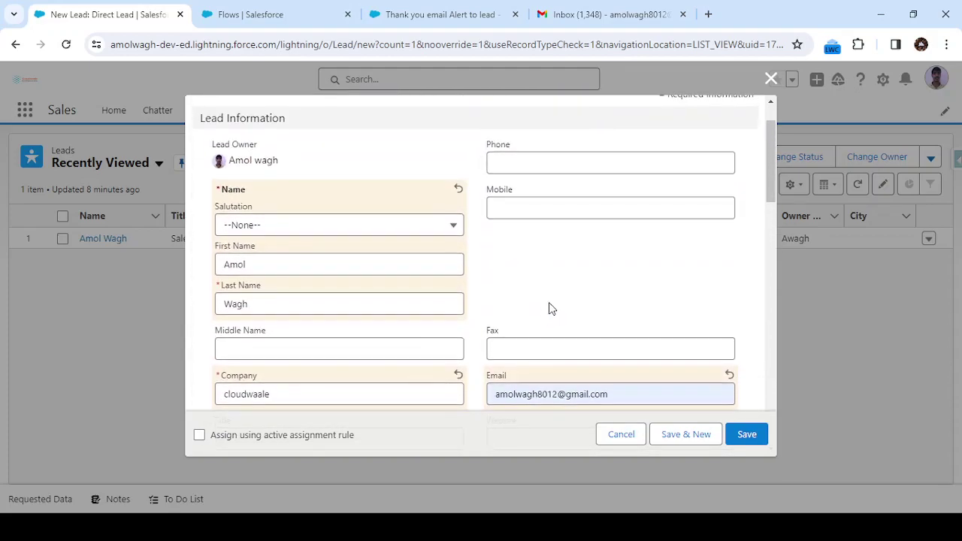
pyautogui.click(748, 435)
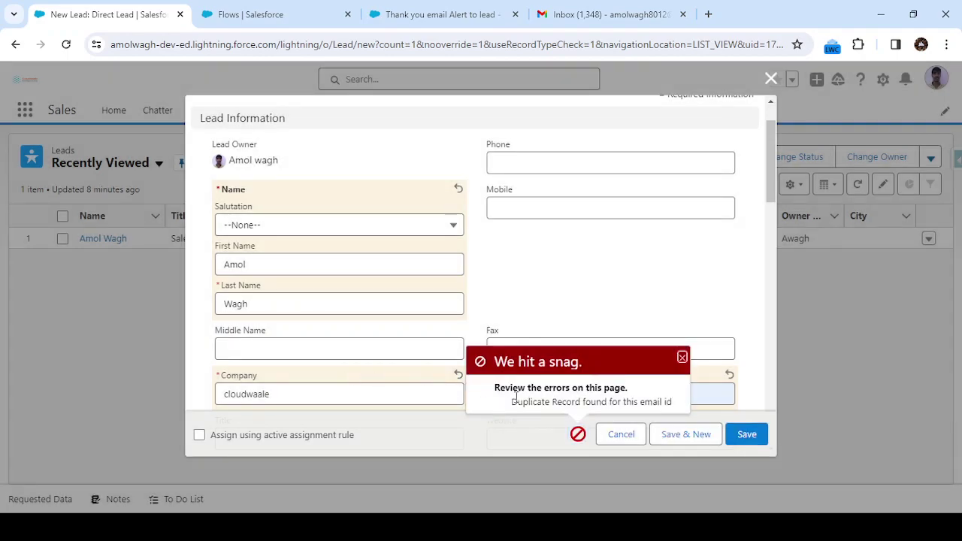
# Examine the 'Duplicate Record found for this email id' error on the lead form
pyautogui.moveTo(512, 400); pyautogui.dragTo(675, 405)
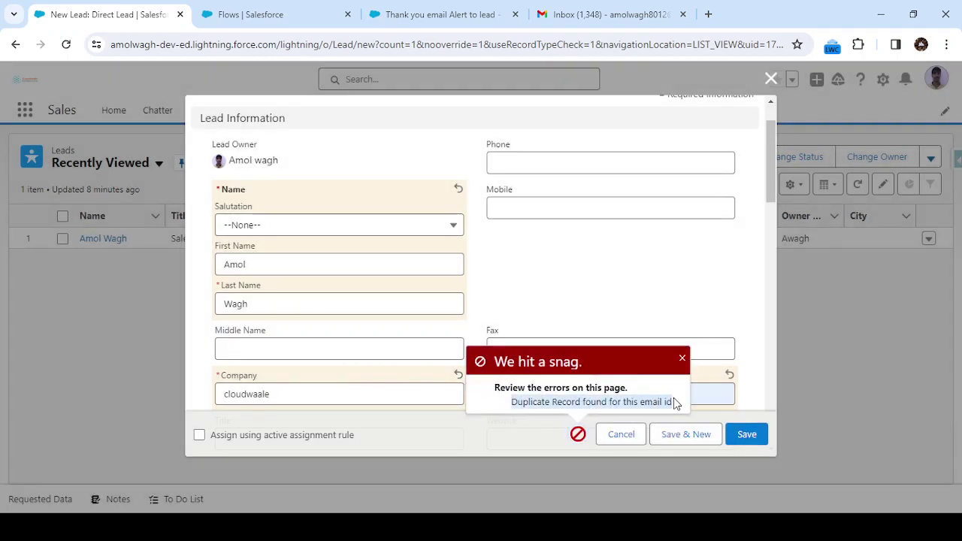
pyautogui.click(674, 403)
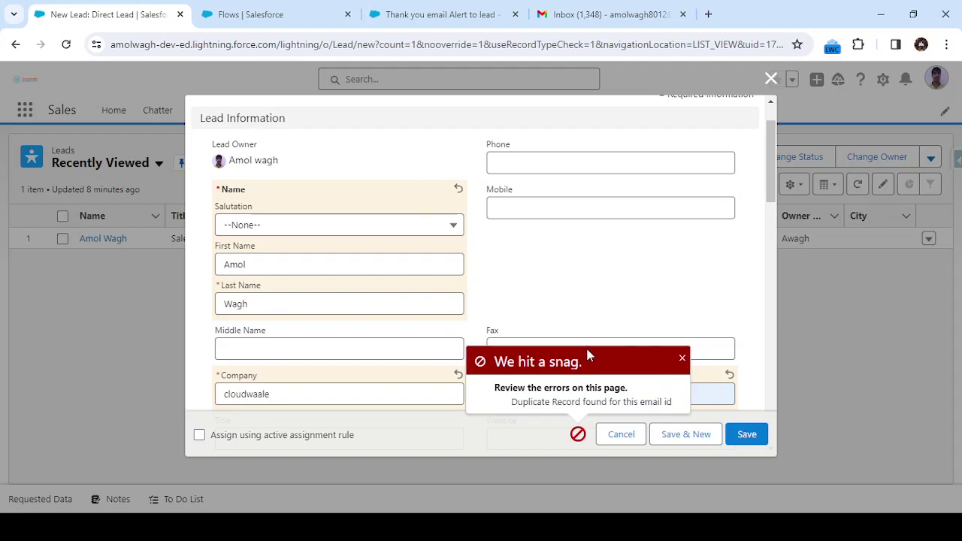
pyautogui.scroll(2, 560, 311)
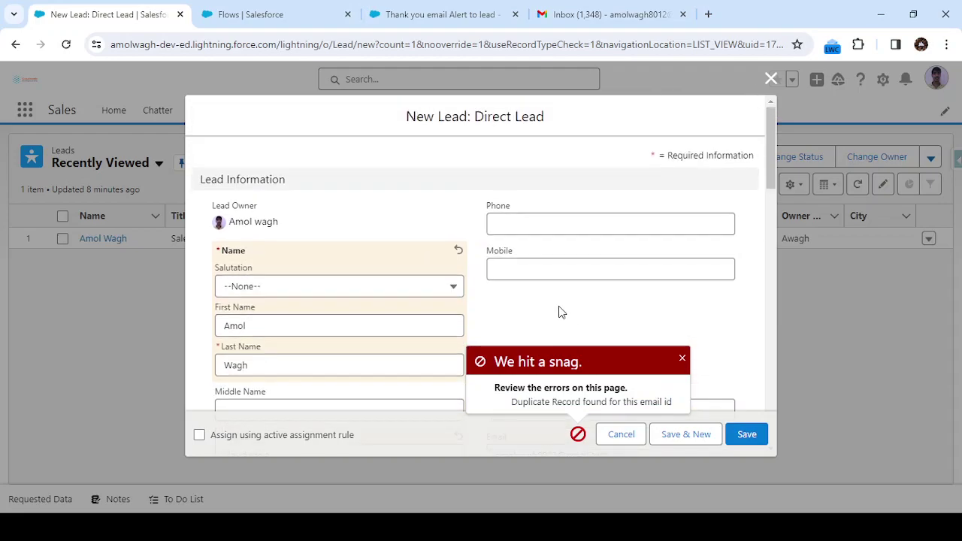
pyautogui.scroll(-2, 560, 311)
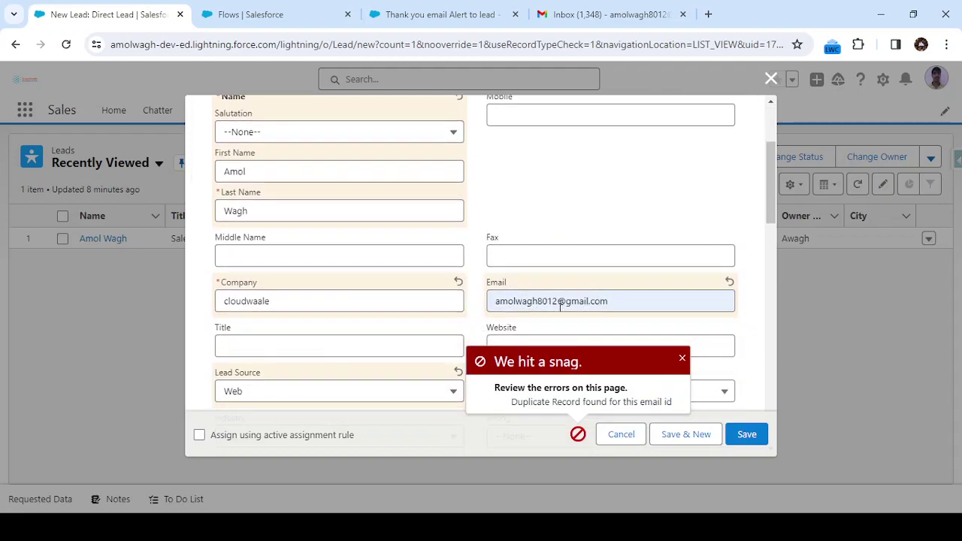
# Search Setup Quick Find for 'dupl' and open the Duplicate Rules page
pyautogui.click(291, 23)
pyautogui.click(69, 146)
pyautogui.press('BackSpace')
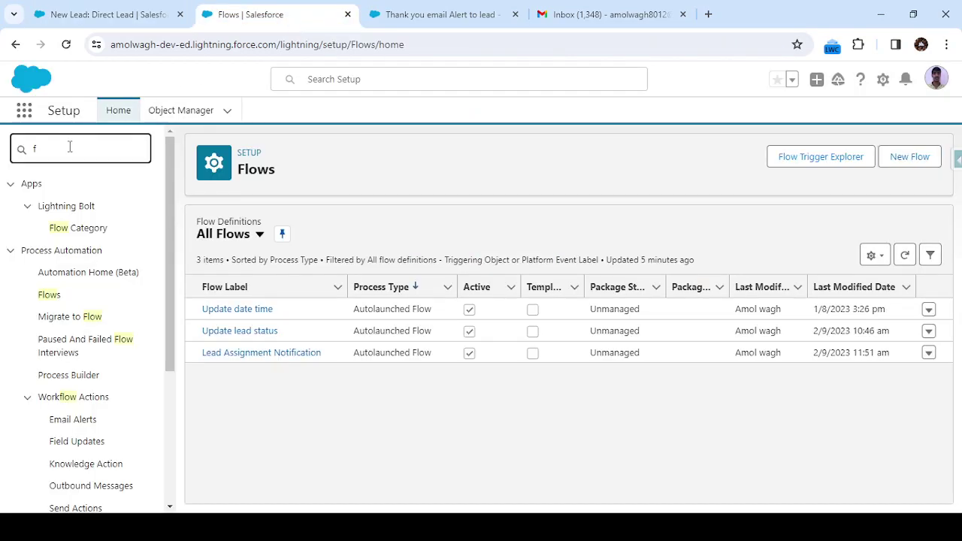
pyautogui.press('BackSpace')
pyautogui.write('dupl')
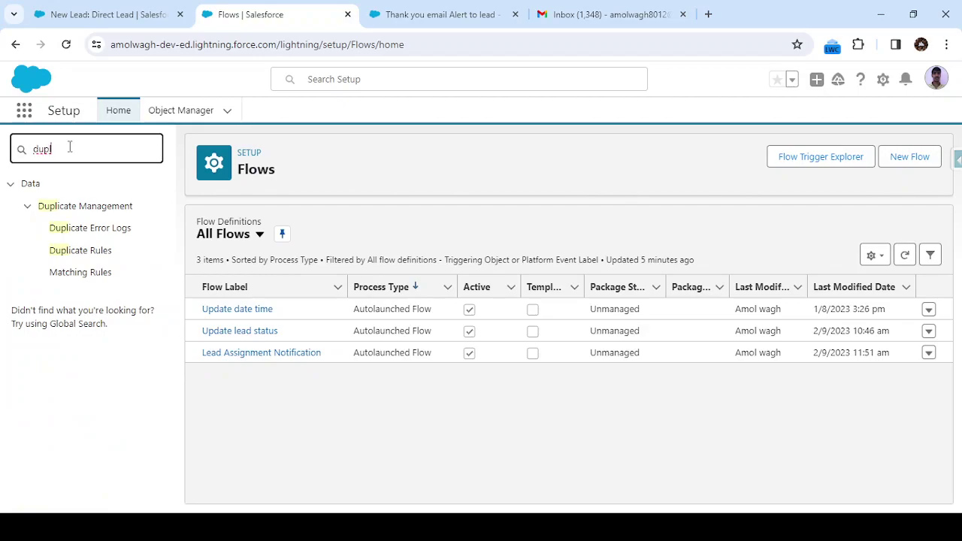
pyautogui.click(85, 250)
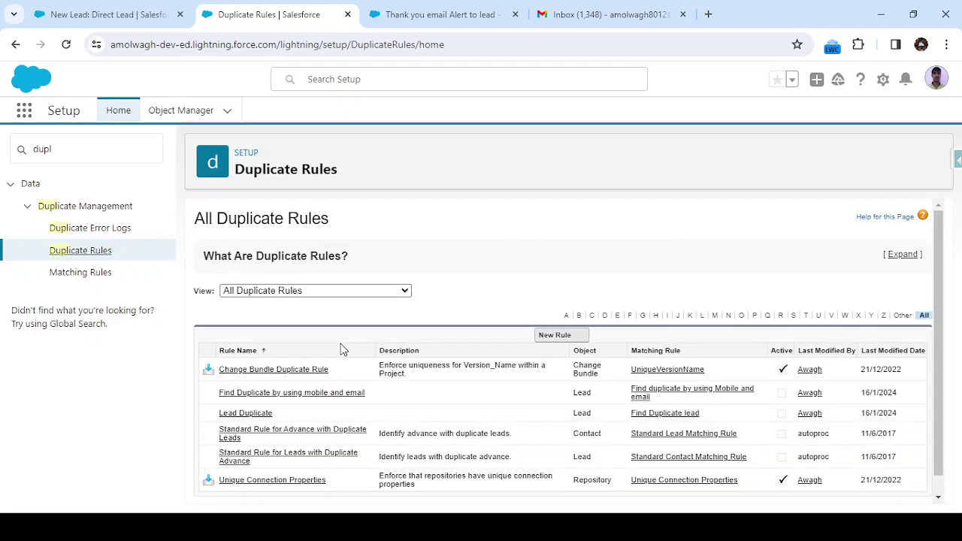
# Inspect one lead duplicate rule, then close the Duplicate Rules tab
pyautogui.scroll(-1, 340, 349)
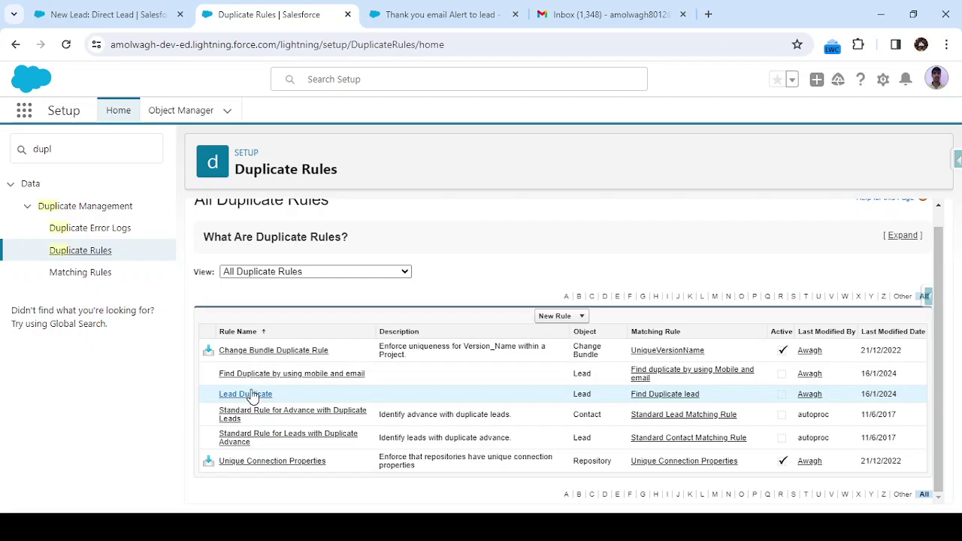
pyautogui.click(268, 373)
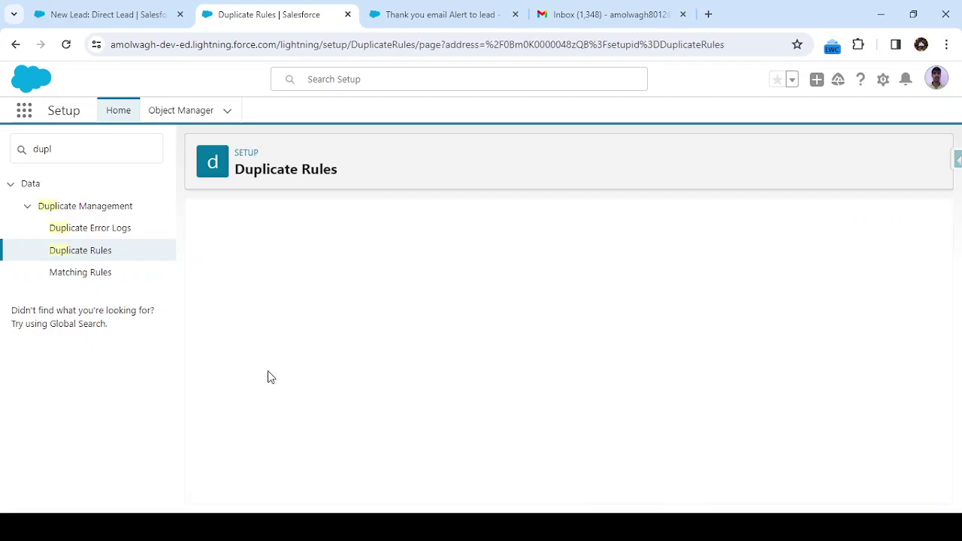
pyautogui.hotkey('alt', 'Left')
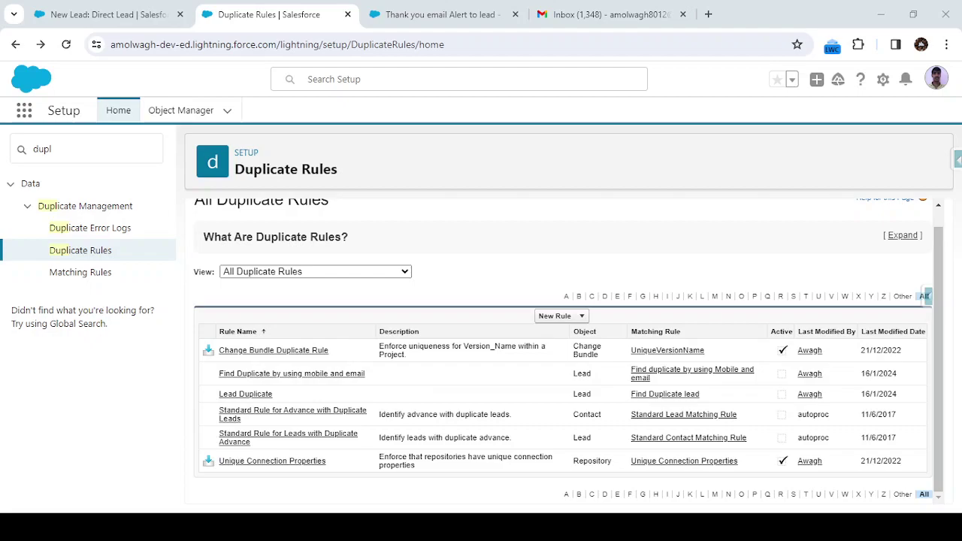
pyautogui.hotkey('ctrl', 'w')
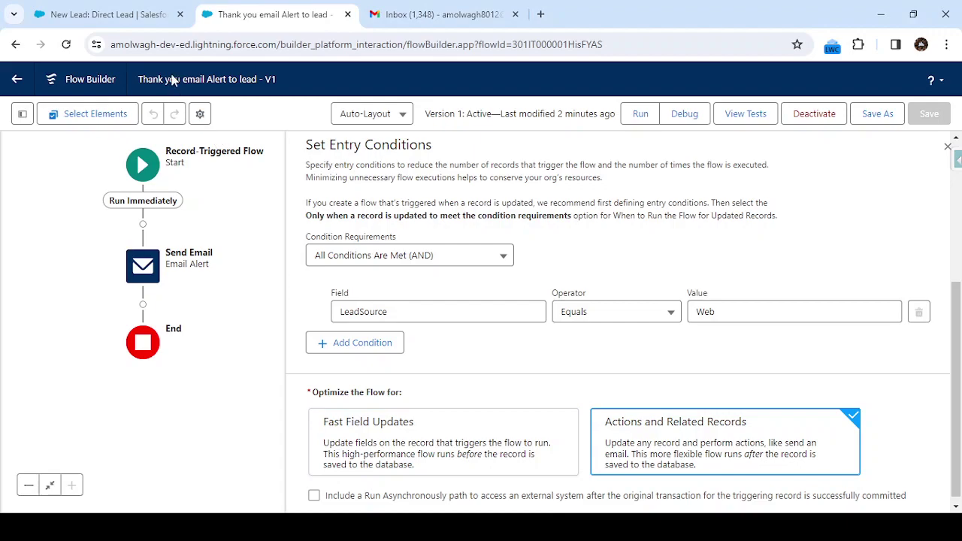
# Add a 10-digit mobile number to the Web lead and save it successfully
pyautogui.click(98, 15)
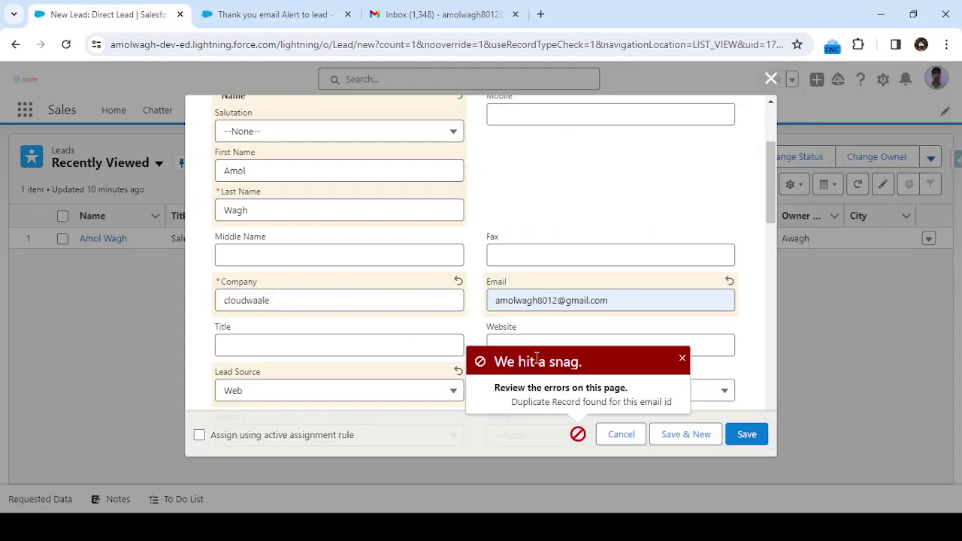
pyautogui.click(746, 438)
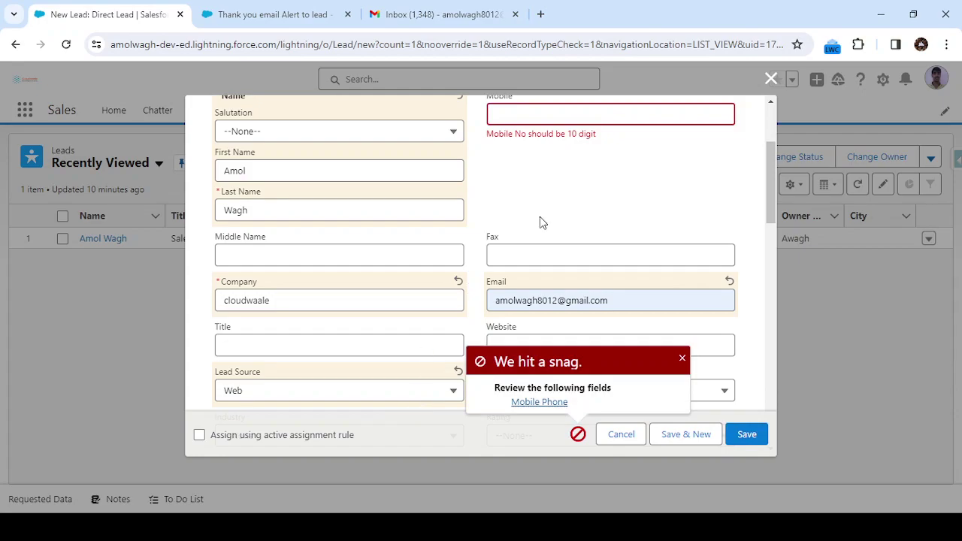
pyautogui.scroll(1, 540, 217)
pyautogui.click(519, 143)
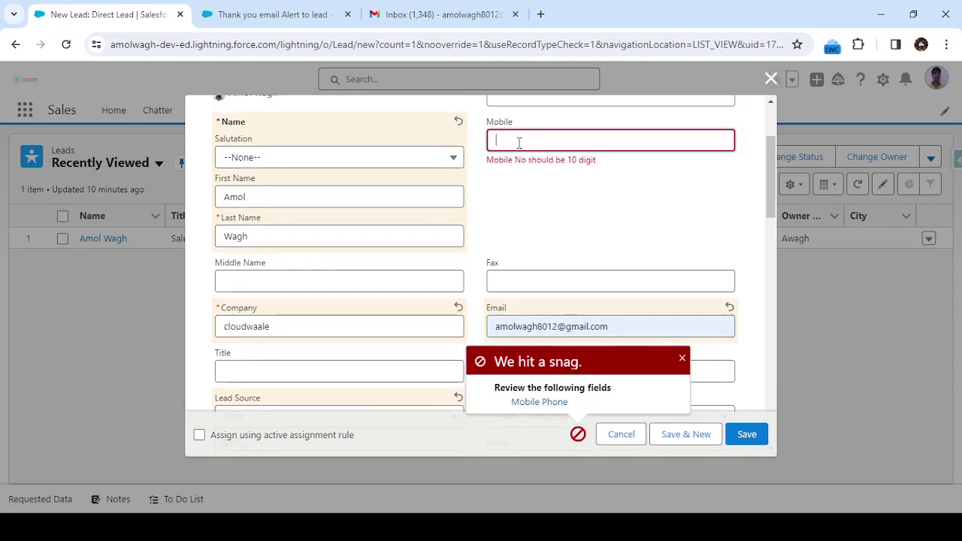
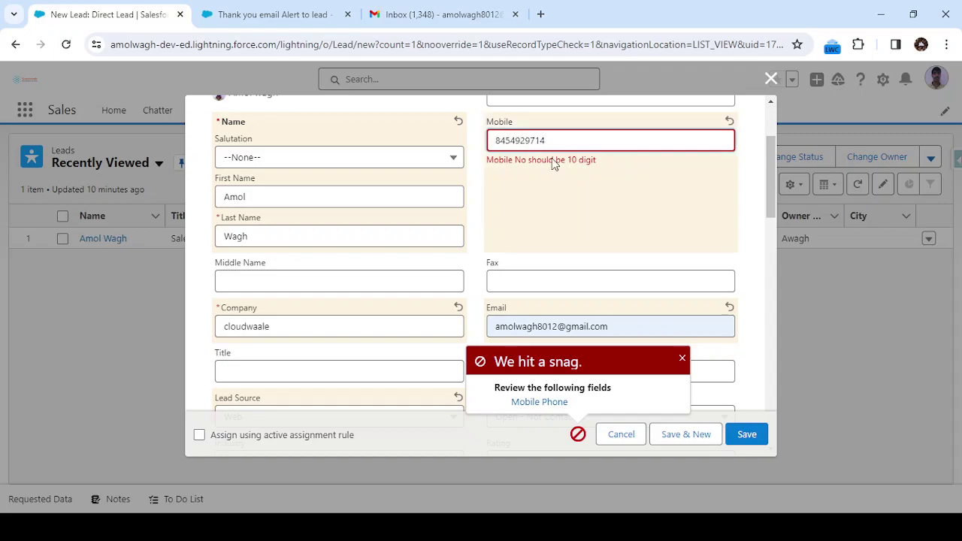
pyautogui.click(599, 209)
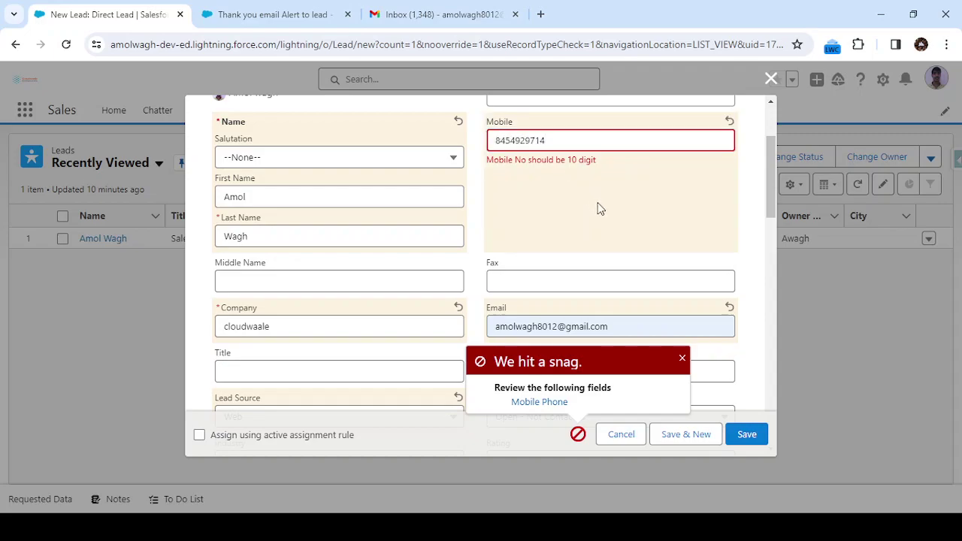
pyautogui.click(740, 434)
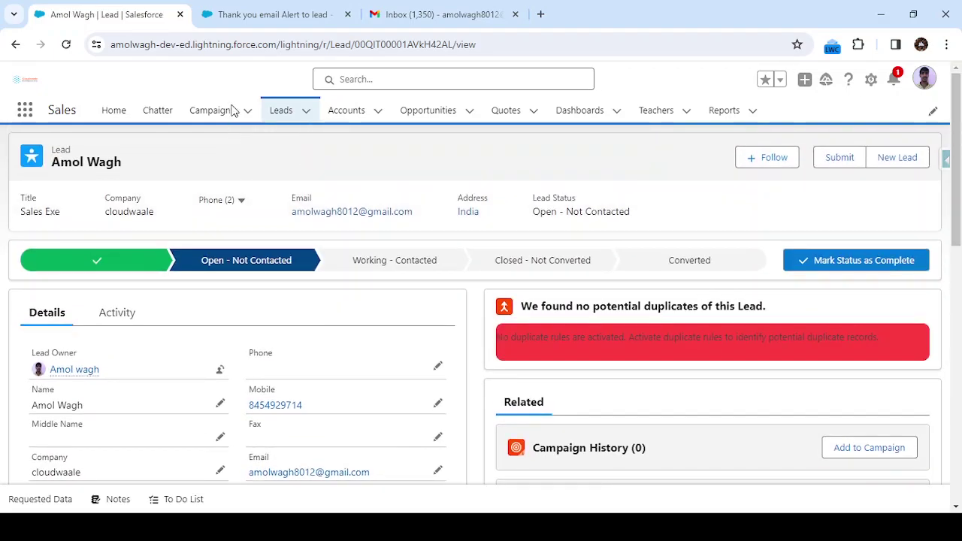
pyautogui.click(404, 10)
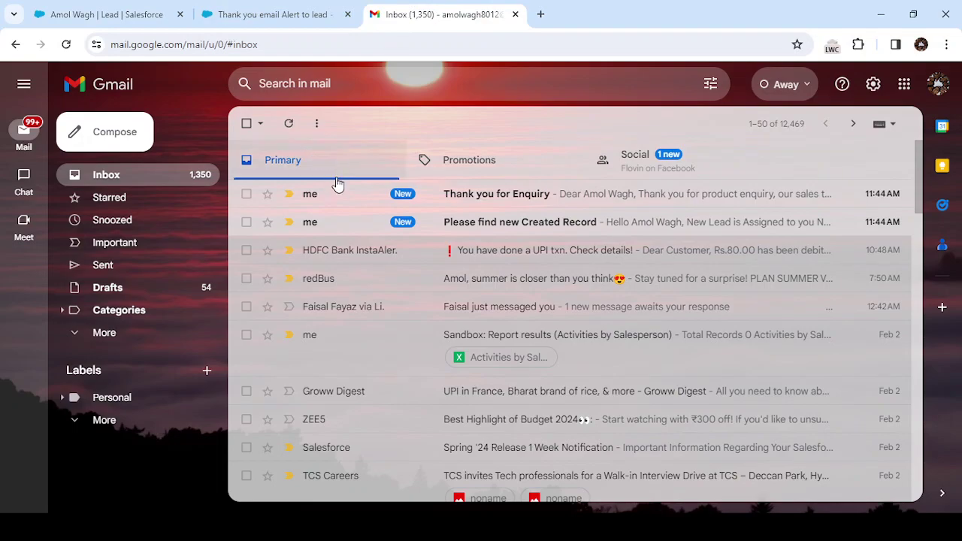
# Open and read the 'Thank you for Enquiry' email in Gmail
pyautogui.click(337, 203)
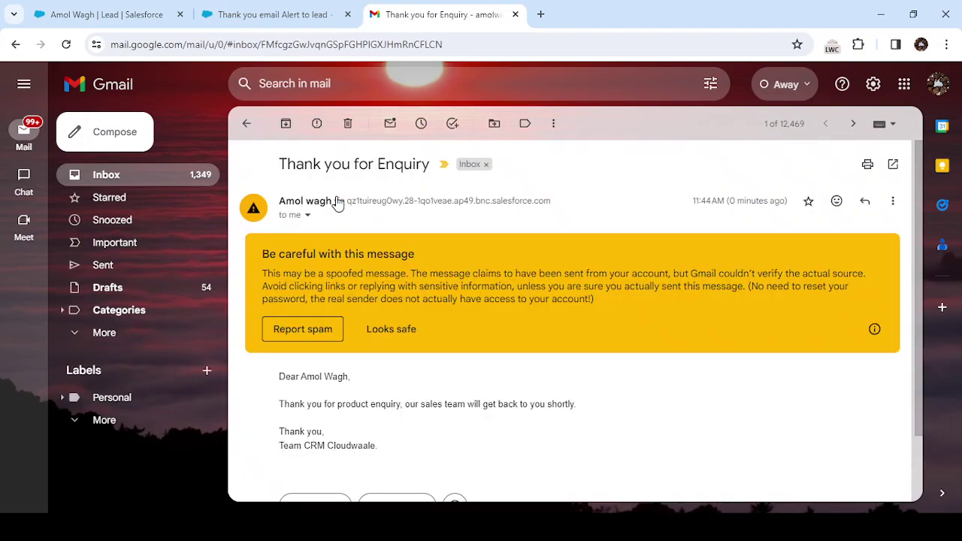
pyautogui.scroll(-2, 432, 319)
pyautogui.scroll(2, 304, 304)
pyautogui.moveTo(282, 163); pyautogui.dragTo(424, 172)
pyautogui.scroll(-2, 350, 329)
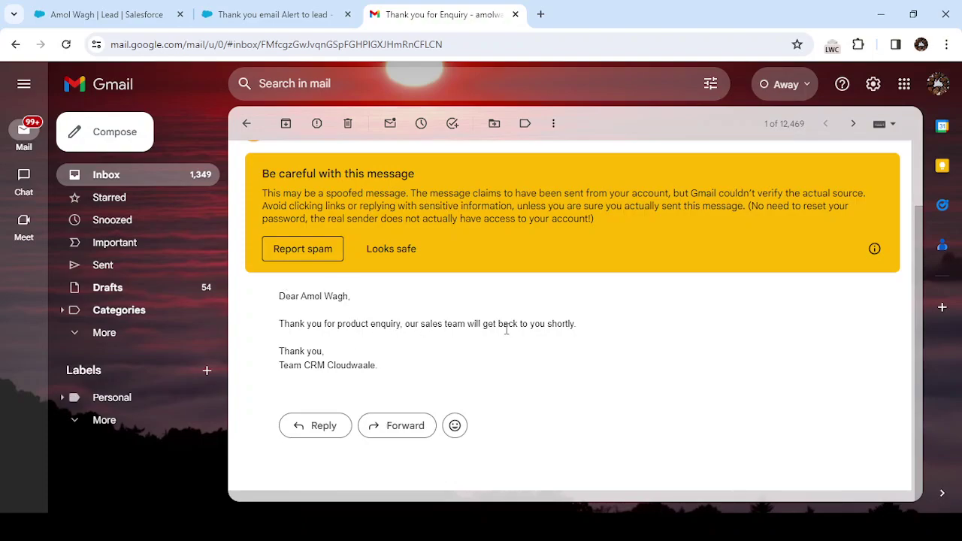
pyautogui.scroll(2, 408, 350)
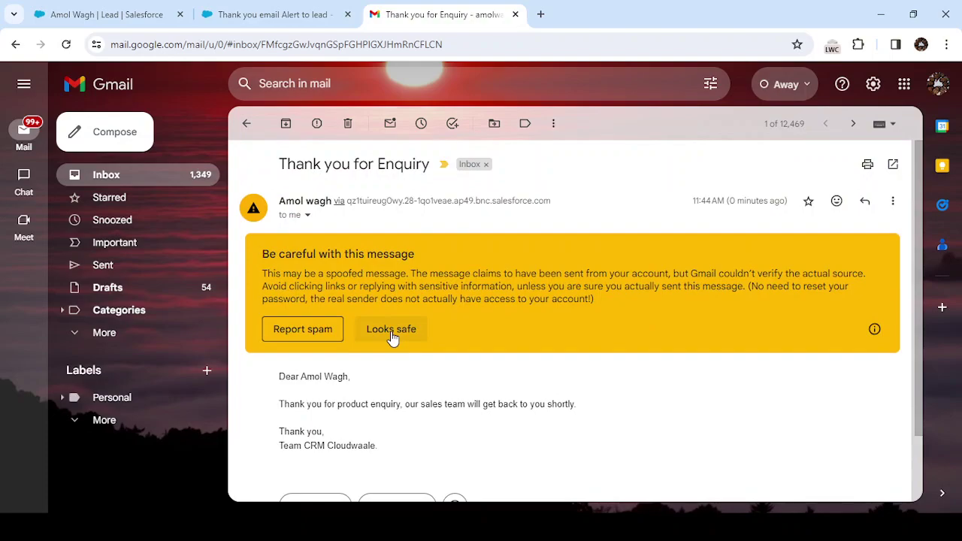
# Mark the email as Looks safe, review its sender details, then return to the flow
pyautogui.click(392, 330)
pyautogui.click(307, 216)
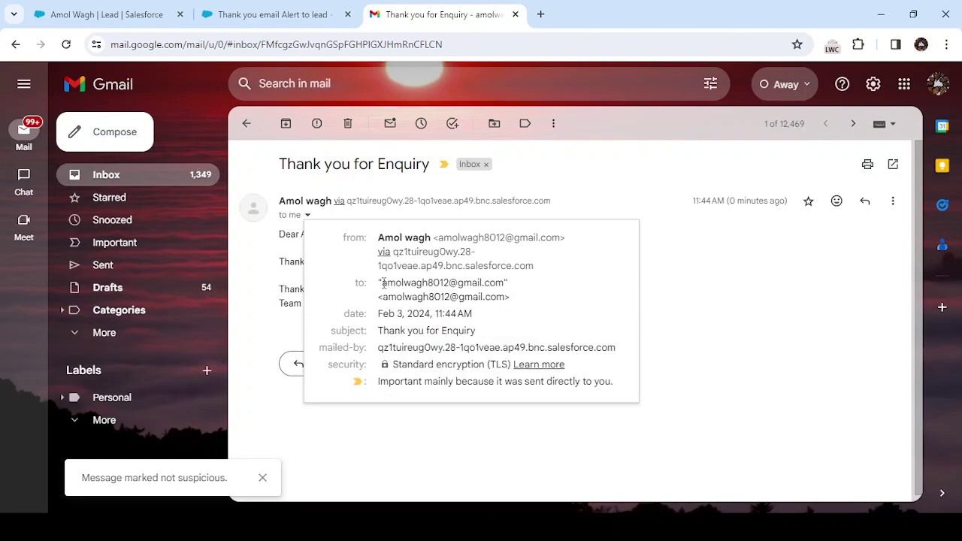
pyautogui.click(717, 261)
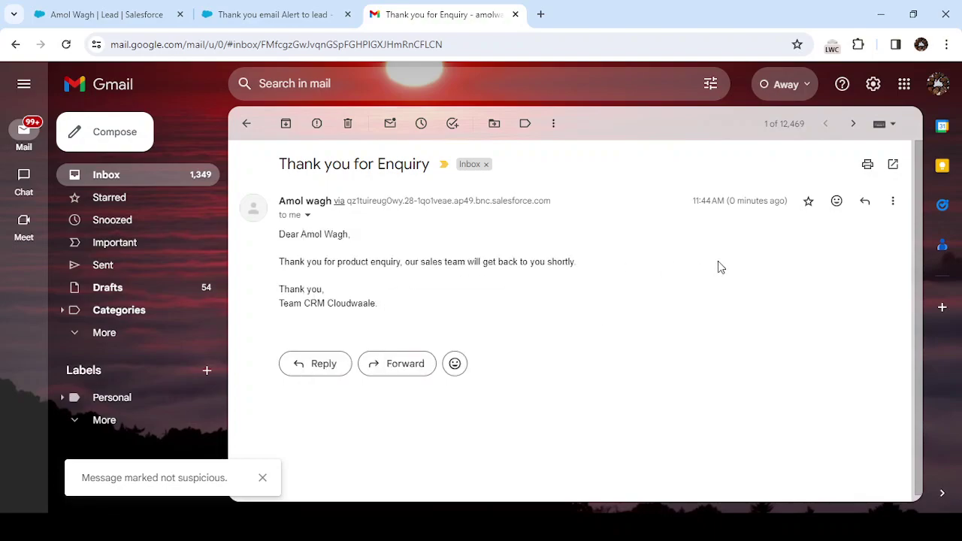
pyautogui.click(247, 124)
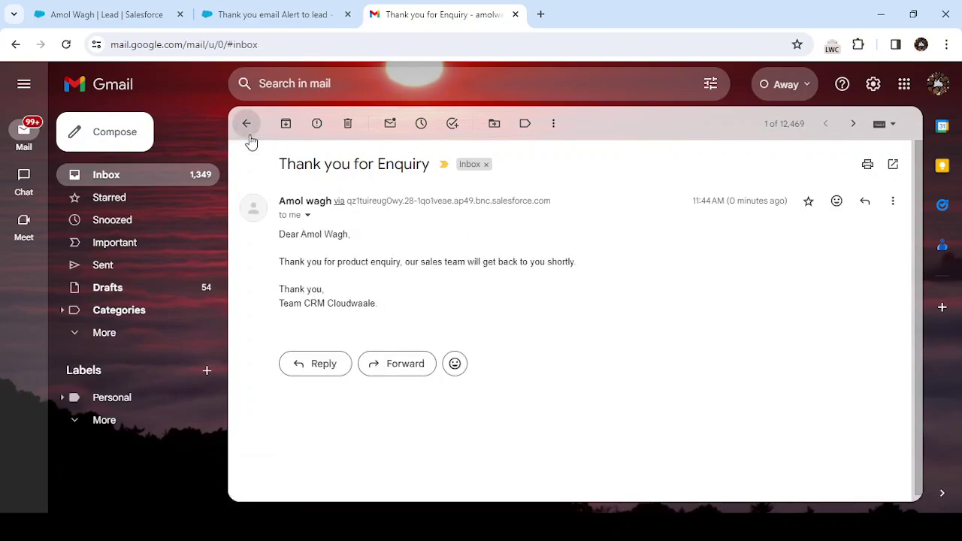
pyautogui.click(135, 13)
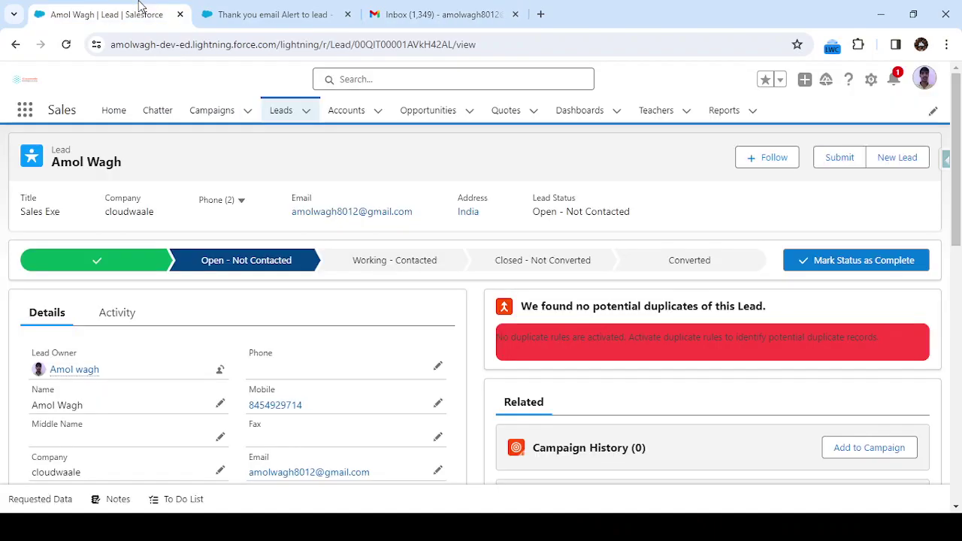
pyautogui.click(275, 15)
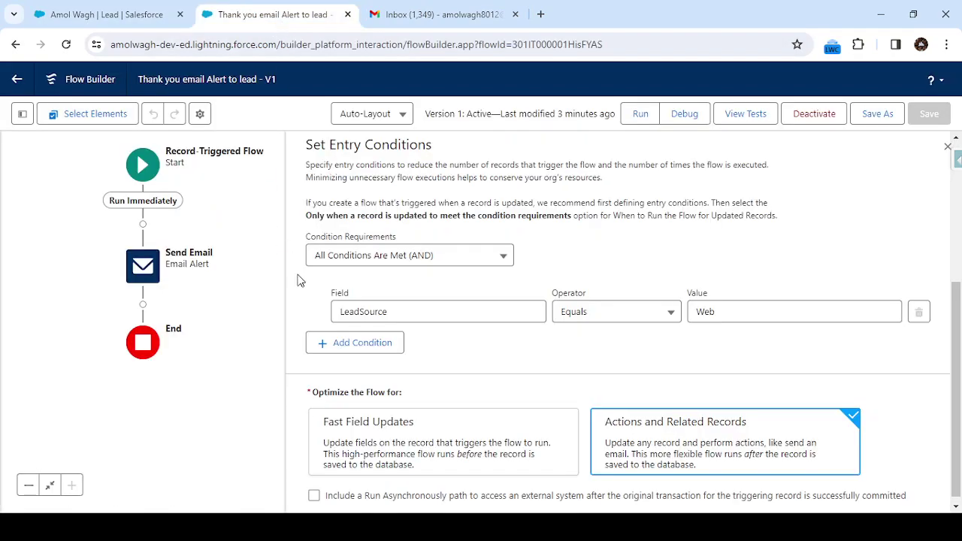